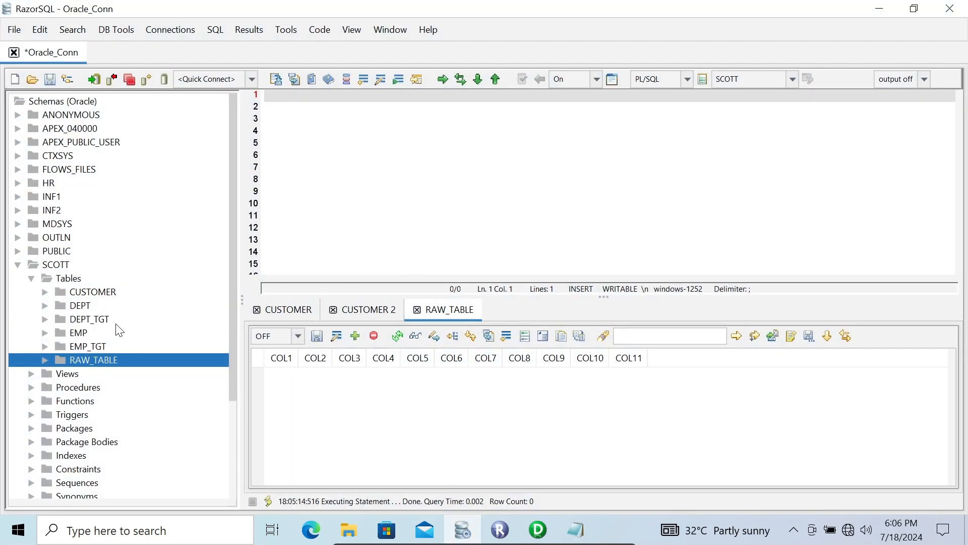
- View the CUSTOMER table's contents and return to the RAW_TABLE results
left_click(97, 292)
right_click(97, 292)
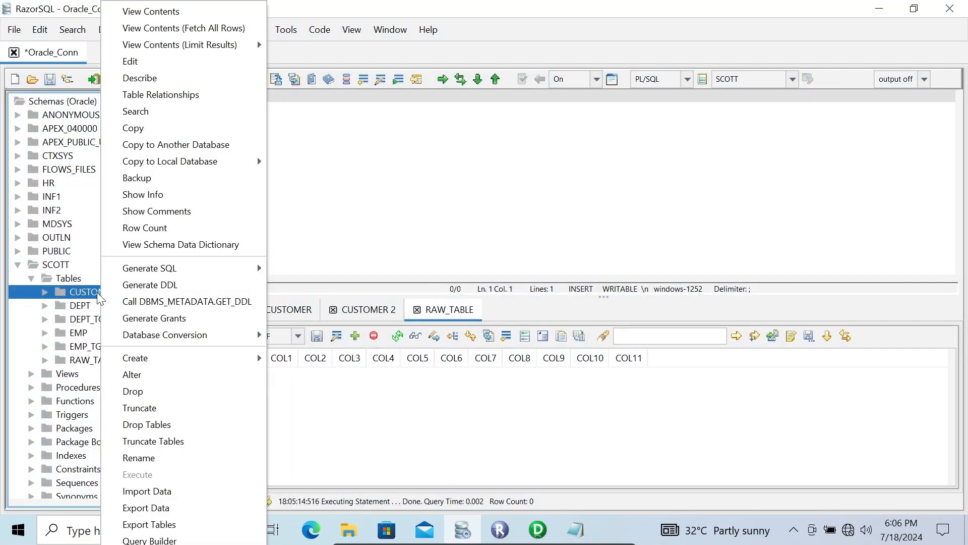
left_click(163, 12)
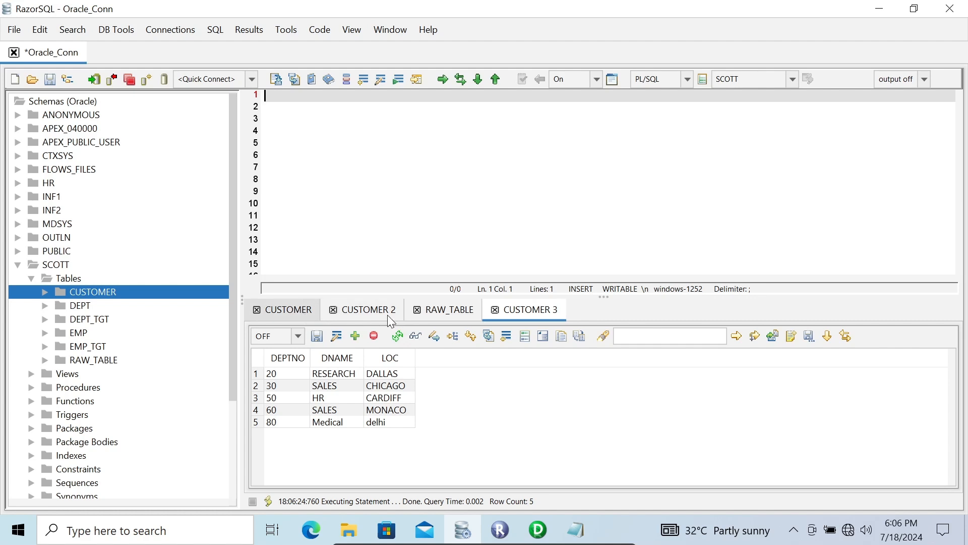
left_click(433, 320)
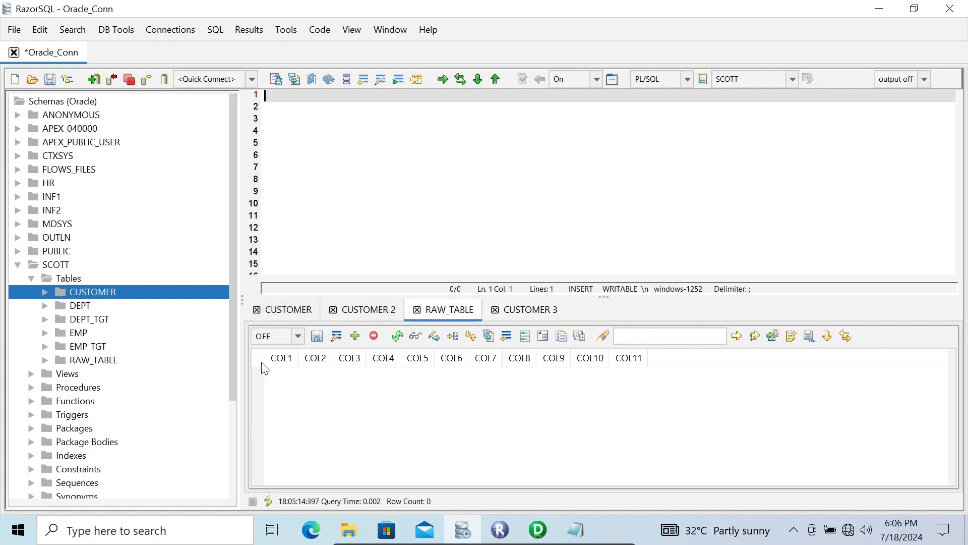
left_click(105, 360)
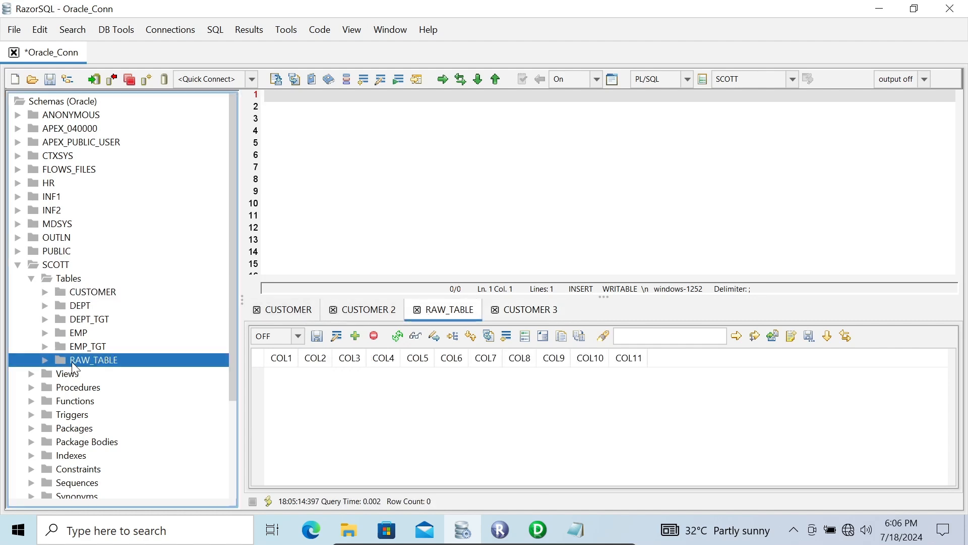
- Switch to PowerCenter Designer and open the properties of the SQ_CUSTOMER Source Qualifier
left_click(530, 517)
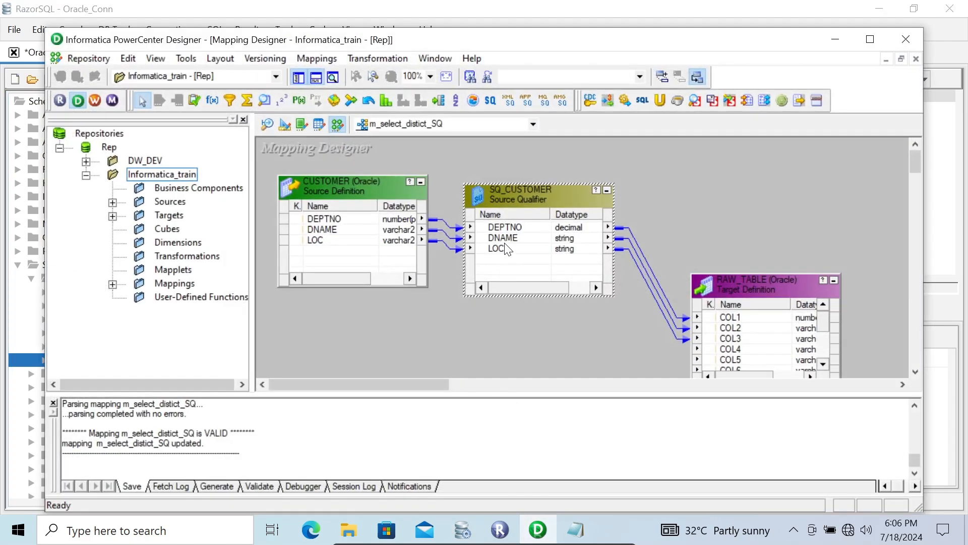
right_click(513, 189)
left_click(541, 200)
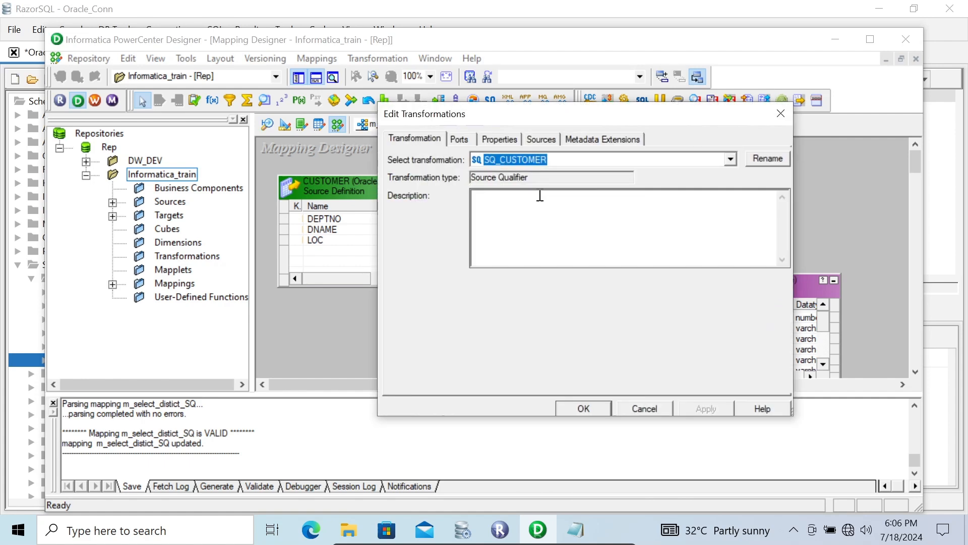
left_click(493, 139)
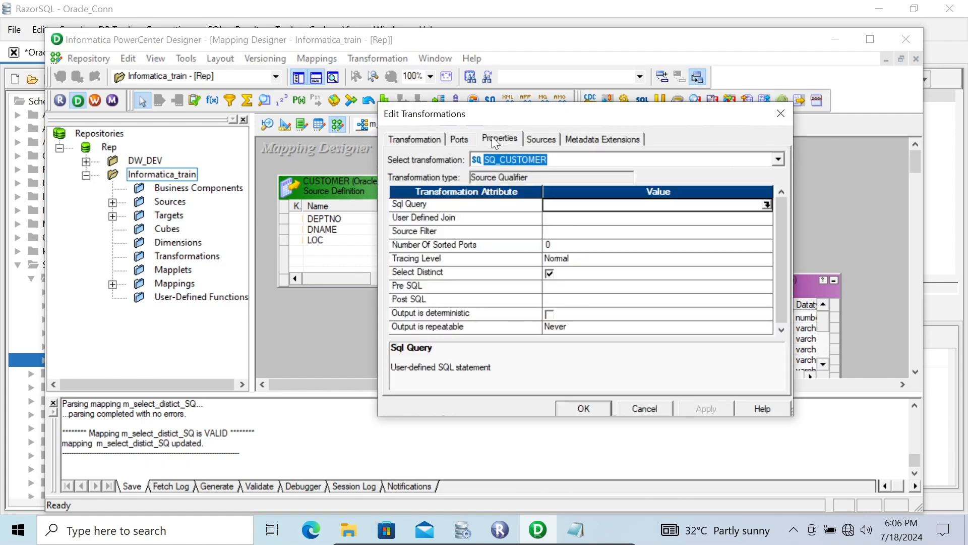
- Examine the Pre SQL and Post SQL properties, then close the dialog without changes
left_click(430, 286)
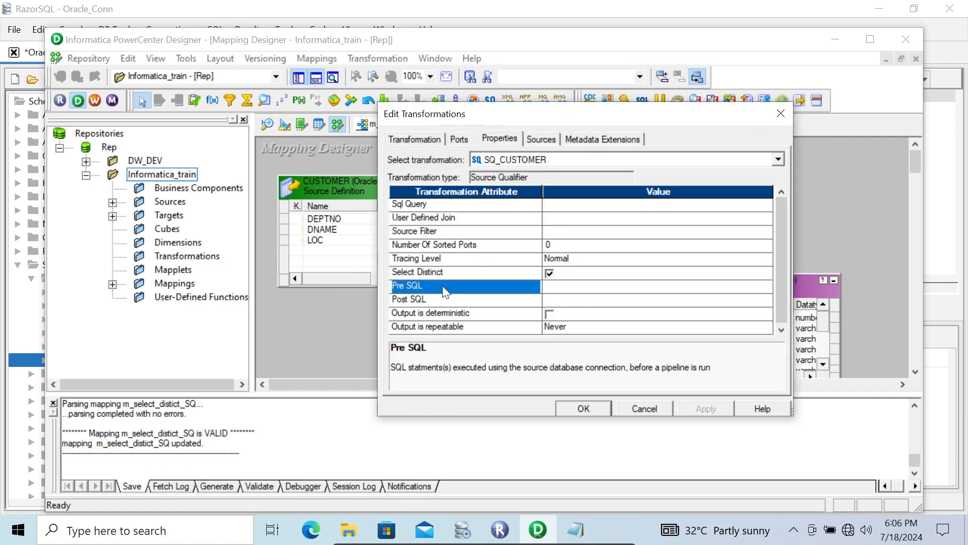
left_click(430, 300)
left_click(430, 286)
left_click_drag(513, 115, 478, 165)
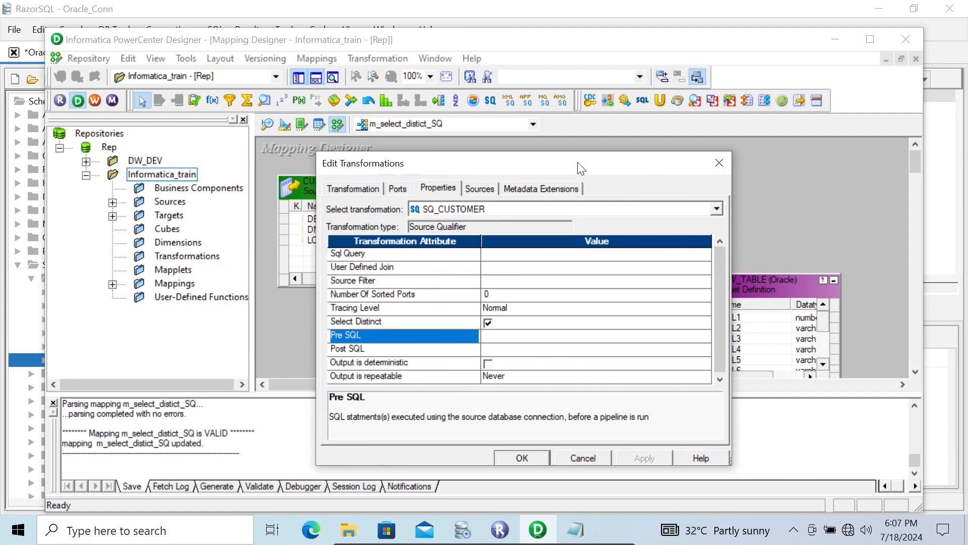
left_click_drag(565, 163, 560, 124)
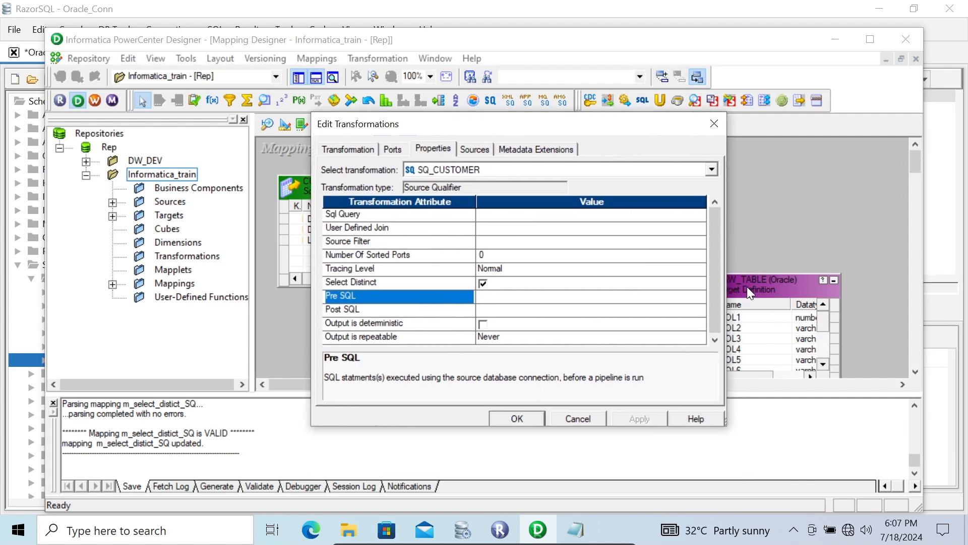
left_click(377, 308)
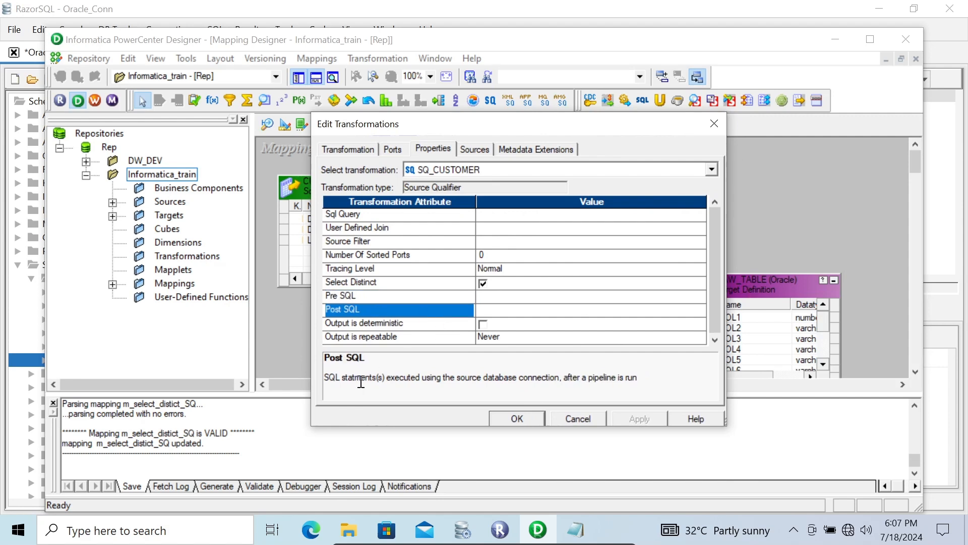
left_click(558, 419)
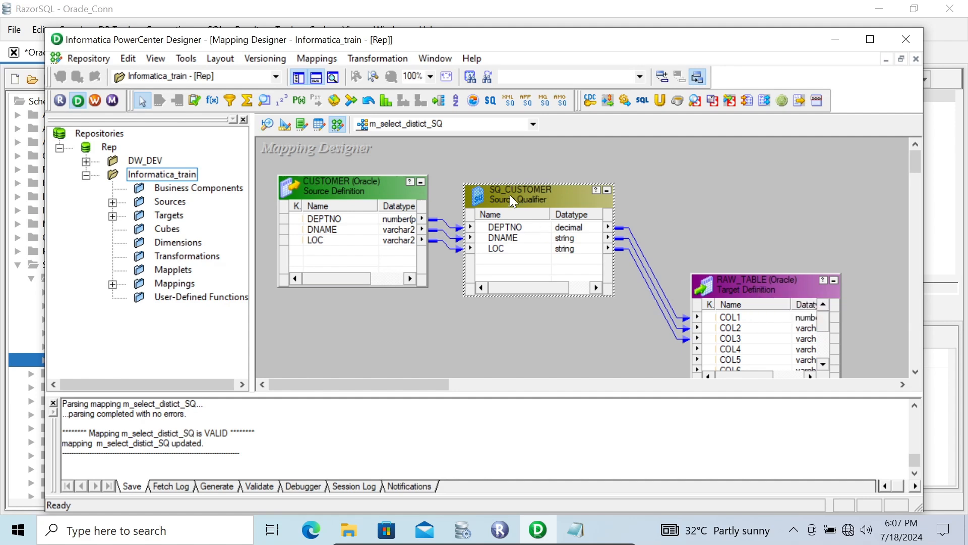
- Switch to RazorSQL and write INSERT INTO SCOTT.CUSTOMER(DEPTNO,DNAME,LOC) in the SQL editor
left_click(462, 529)
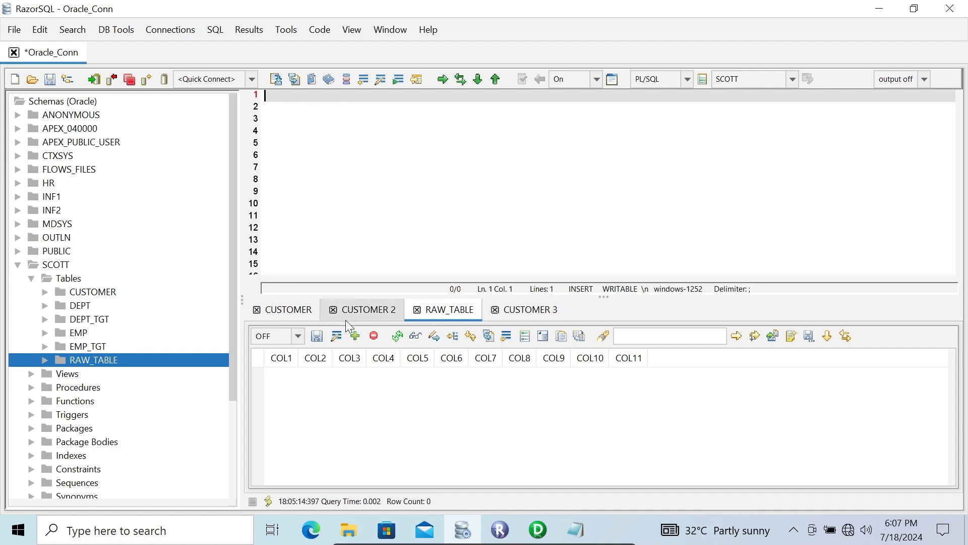
left_click(282, 309)
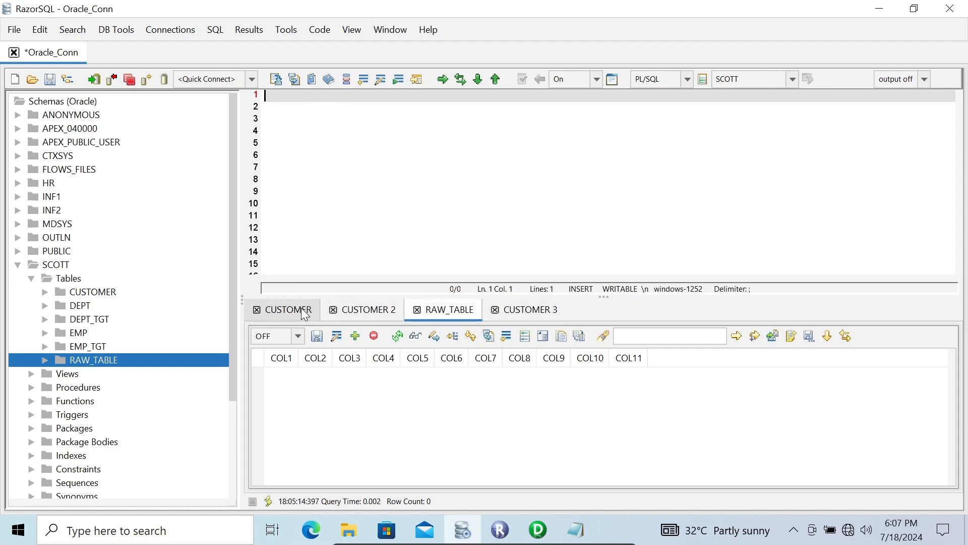
left_click(314, 137)
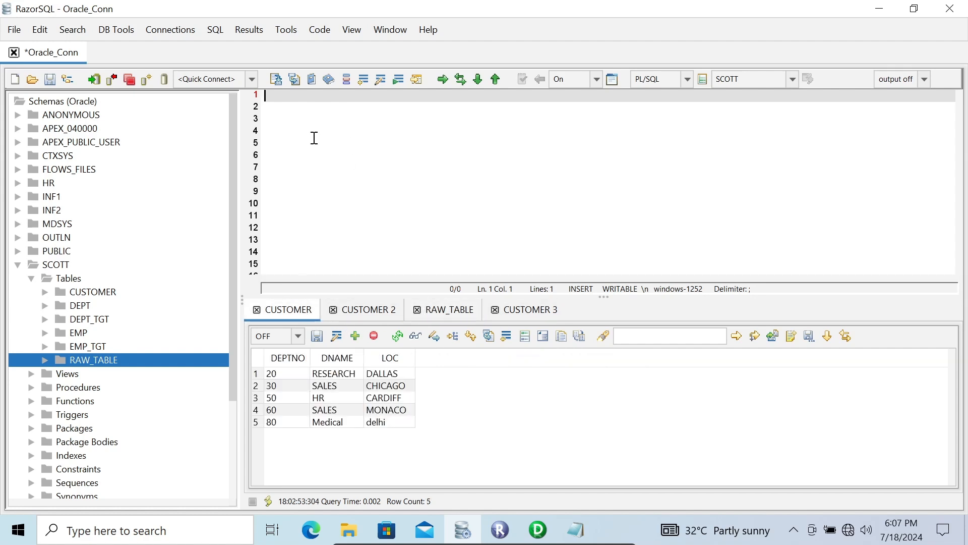
type("INSERT INTO ")
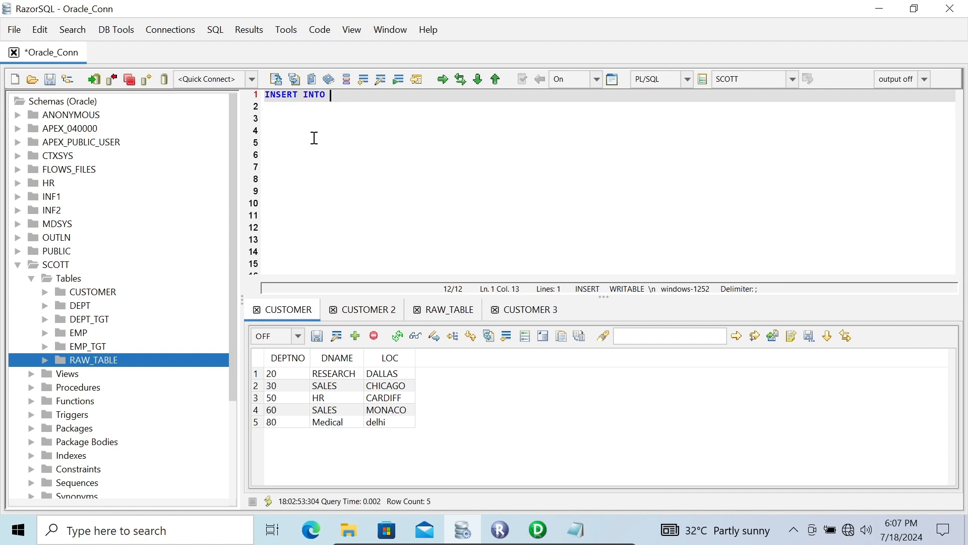
type("SCOTT.")
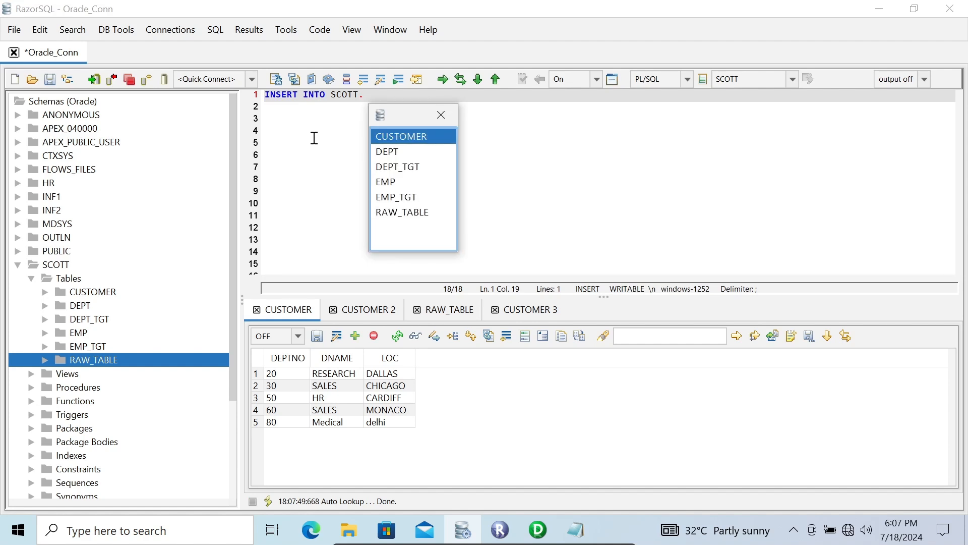
key("Return")
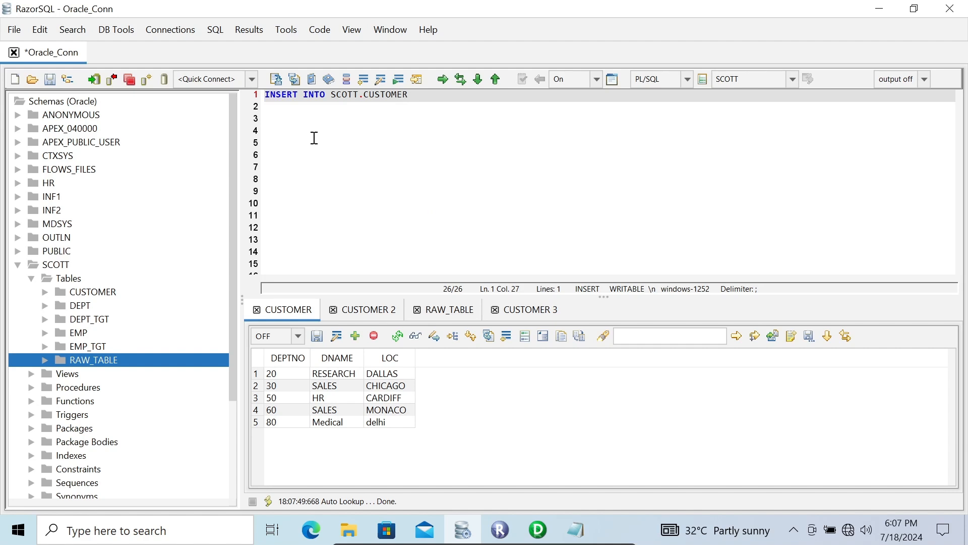
type("(DEPTNO,DNAME")
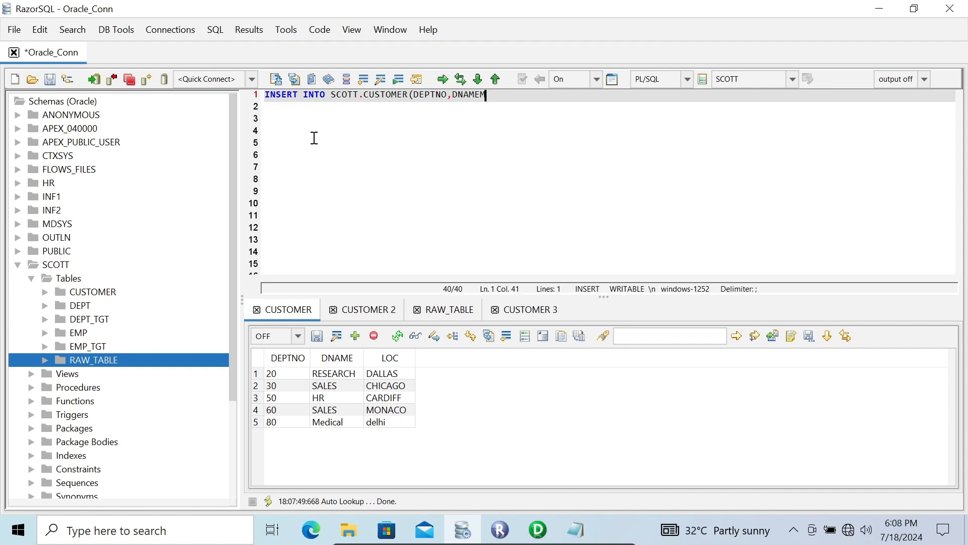
type(",LOC)")
- Add the line VALUES (10,'mEDICAL','CARDIFF') to complete the insert statement
key("Return")
type("VALUES")
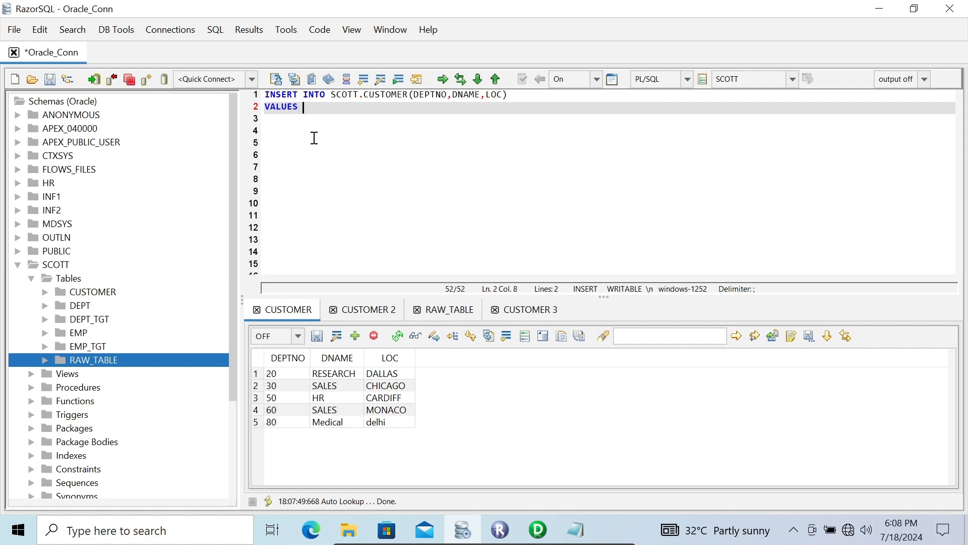
type(" (10,")
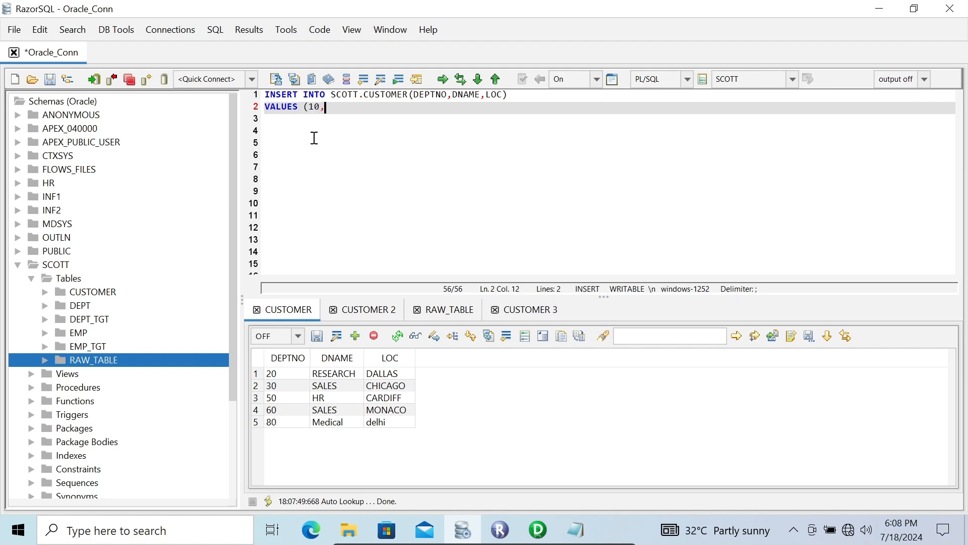
type("'mEDICAL',")
type("CARDII")
key("BackSpace")
type("FF'")
key("Left")
key("Left")
key("Left")
key("Left")
key("Left")
key("Left")
type("'")
key("Right")
key("Right")
key("Right")
key("Right")
key("Right")
key("Right")
type(")")
- Execute the whole insert statement and refresh the CUSTOMER results
key("ctrl+a")
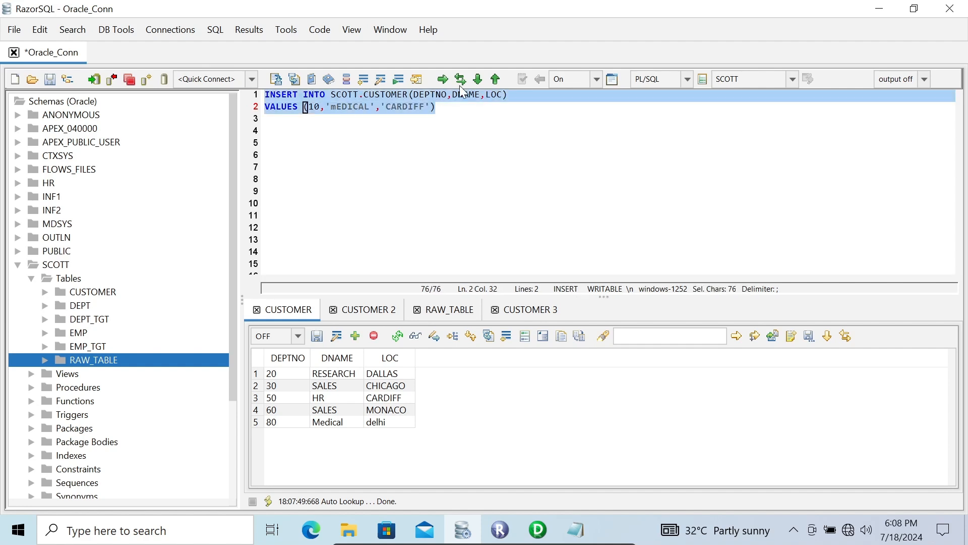
left_click(443, 79)
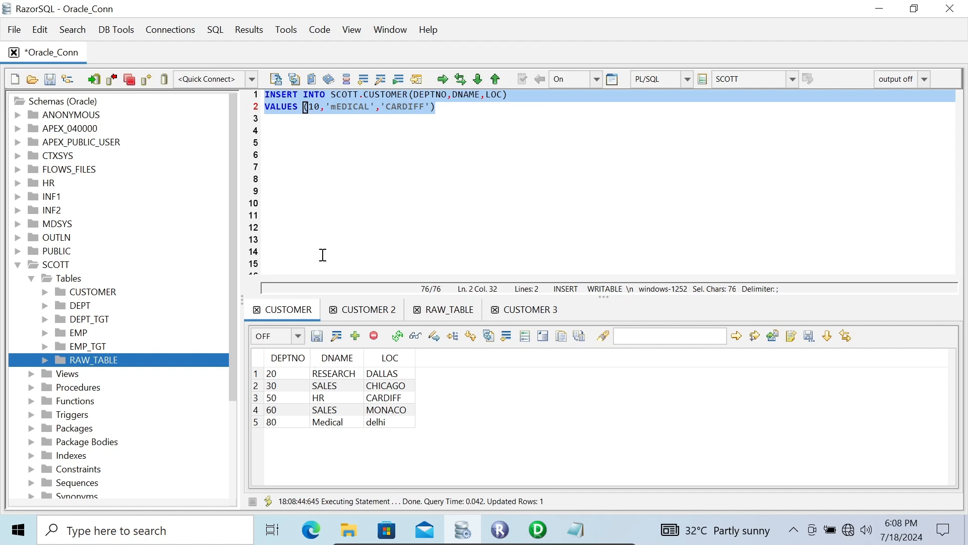
left_click(398, 336)
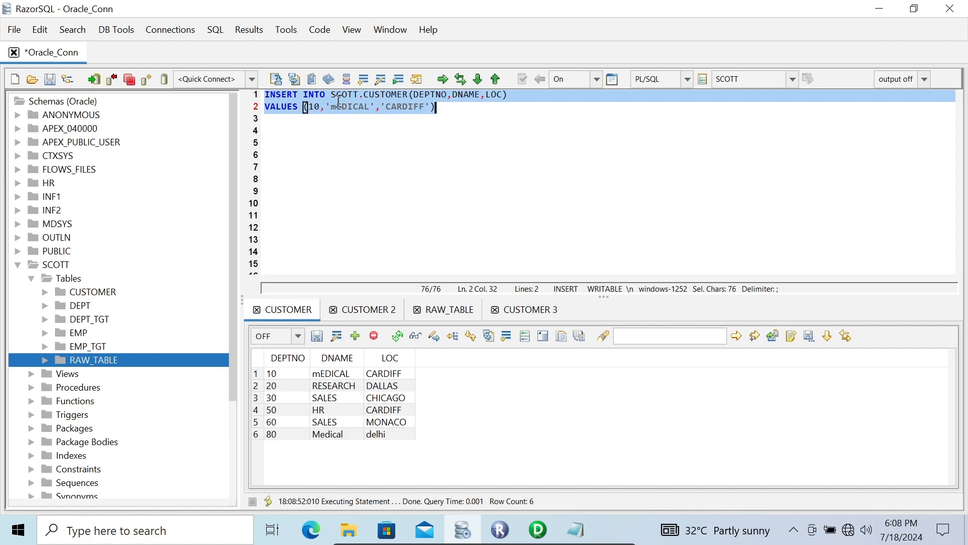
- Change the statement's DEPTNO value to 40 and the DNAME value to 'HR'
left_click(315, 106)
key("BackSpace")
type("4")
key("Right")
key("Right")
key("Right")
key("Right")
key("Right")
key("Right")
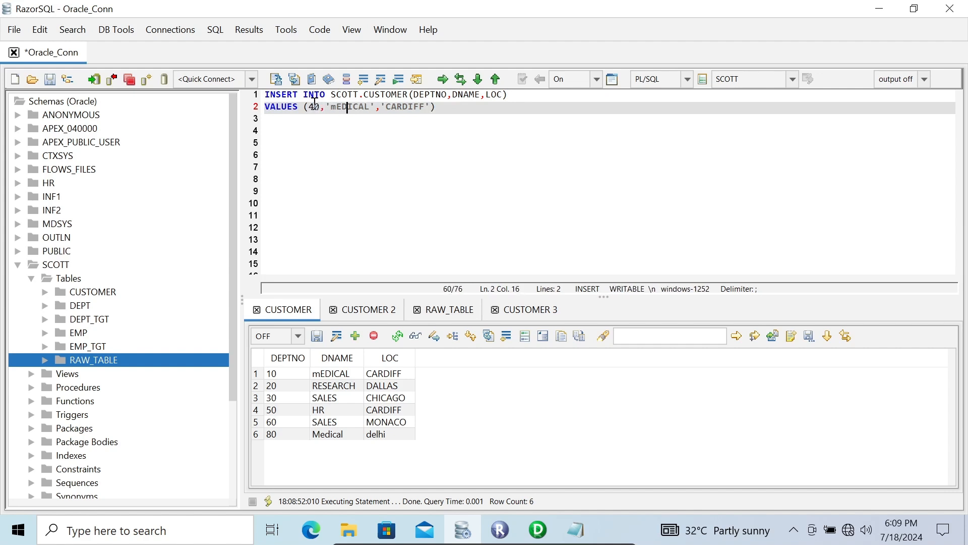
key("BackSpace")
key("BackSpace")
key("BackSpace")
key("BackSpace")
key("BackSpace")
key("BackSpace")
key("BackSpace")
type("HR")
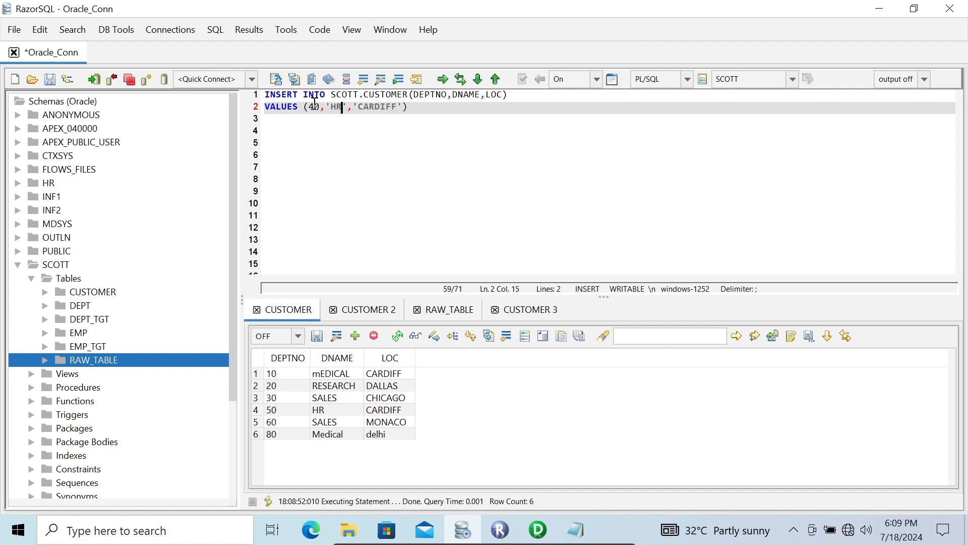
- Change the LOC value to 'DELHI' and copy the whole statement
key("Right")
key("Right")
key("Right")
key("Right")
key("Right")
key("Right")
key("BackSpace")
key("BackSpace")
key("BackSpace")
key("BackSpace")
key("BackSpace")
key("BackSpace")
key("BackSpace")
type("DELHI")
key("ctrl+a")
key("ctrl+c")
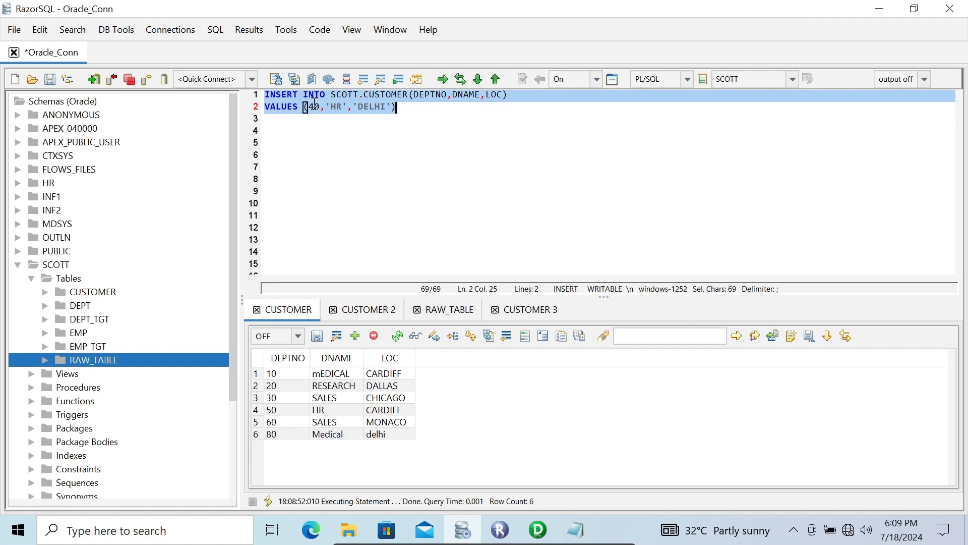
- Paste the insert statement into the SQ_CUSTOMER Source Qualifier's Pre SQL property and apply the change
left_click(537, 529)
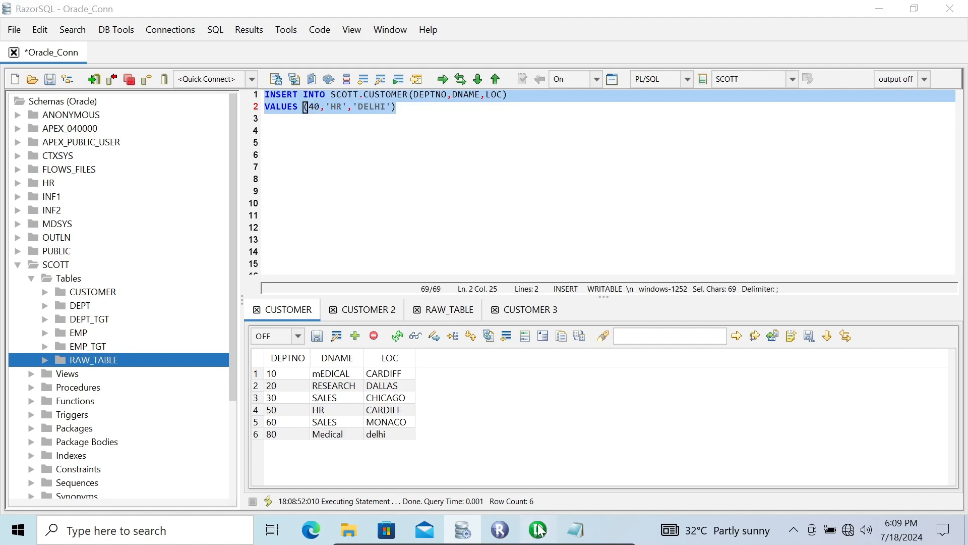
double_click(500, 198)
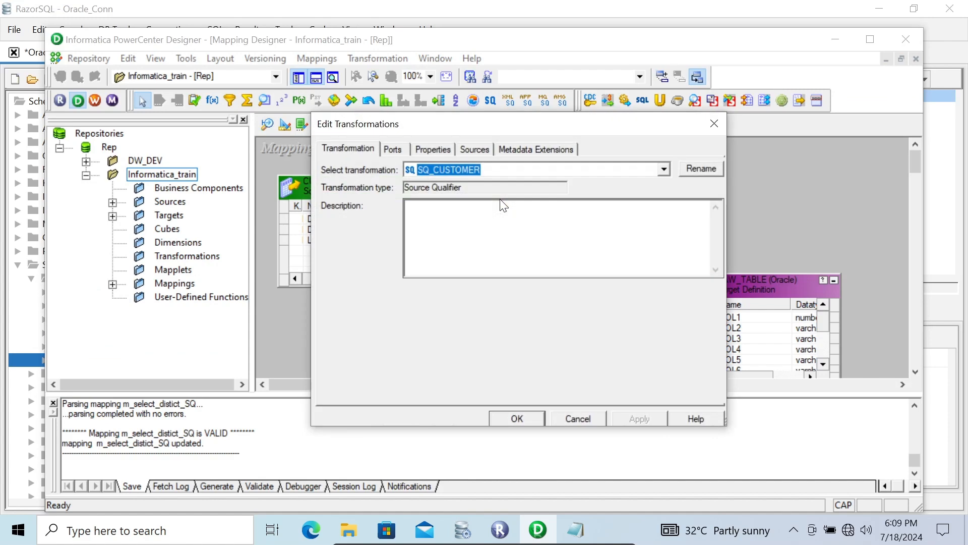
left_click(437, 149)
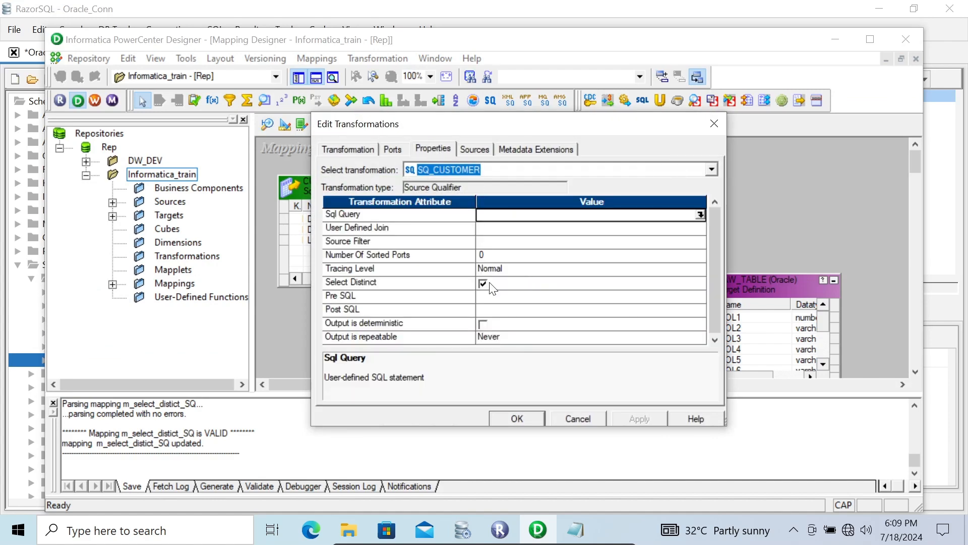
left_click(530, 296)
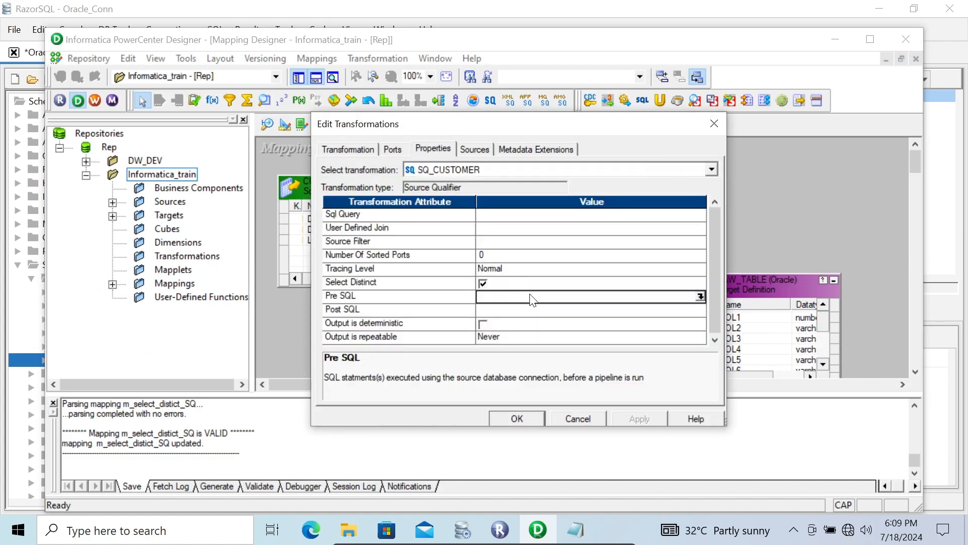
left_click(699, 296)
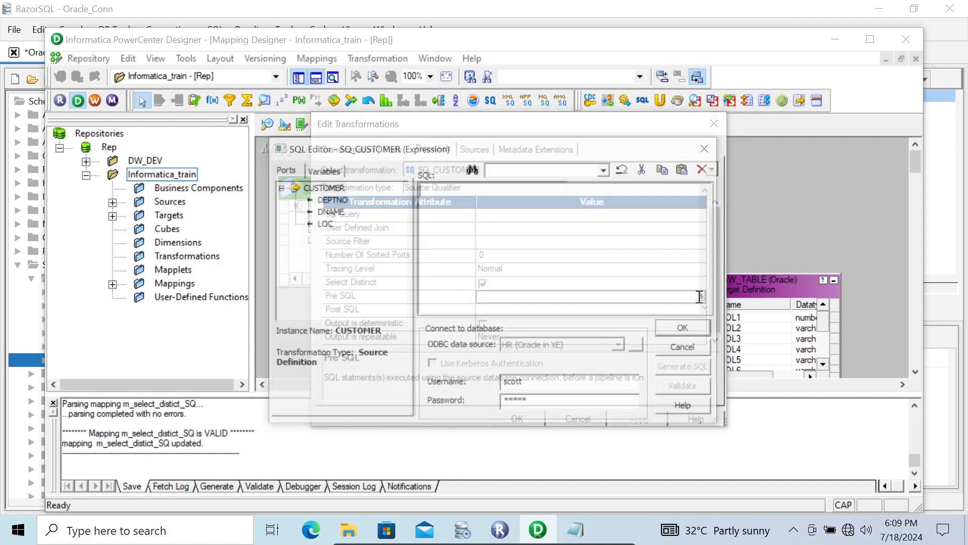
left_click(509, 223)
key("ctrl+v")
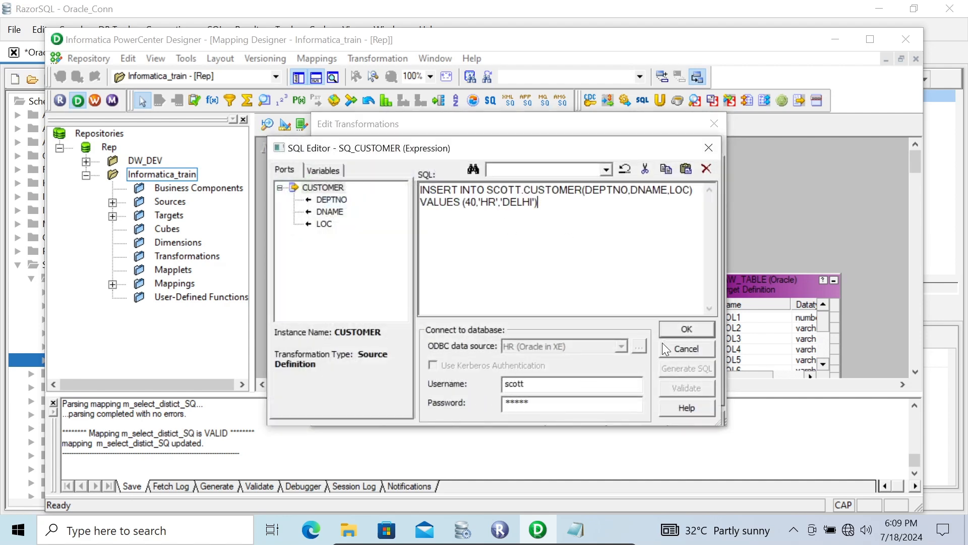
left_click(687, 330)
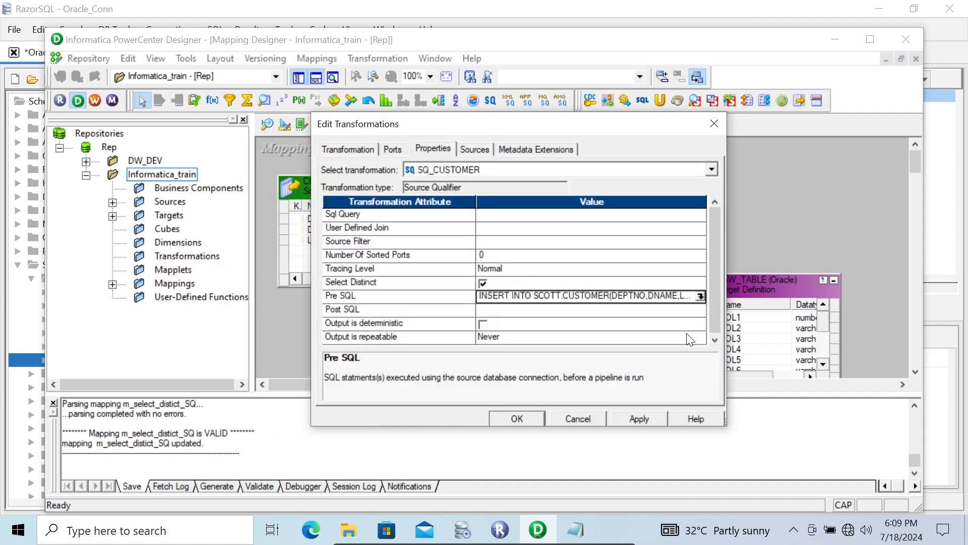
left_click(643, 419)
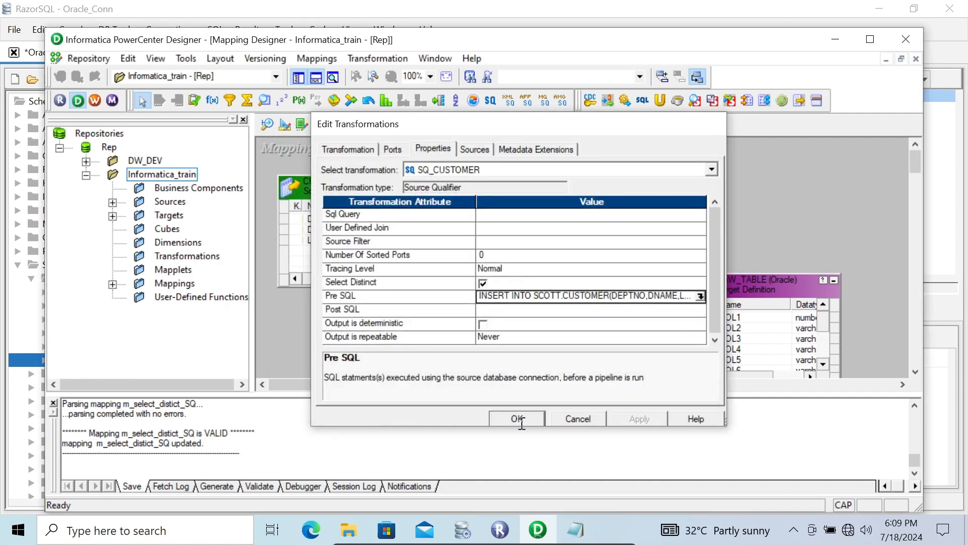
- Confirm the Source Qualifier edits and switch to Workflow Manager, dismissing its welcome tip
left_click(518, 419)
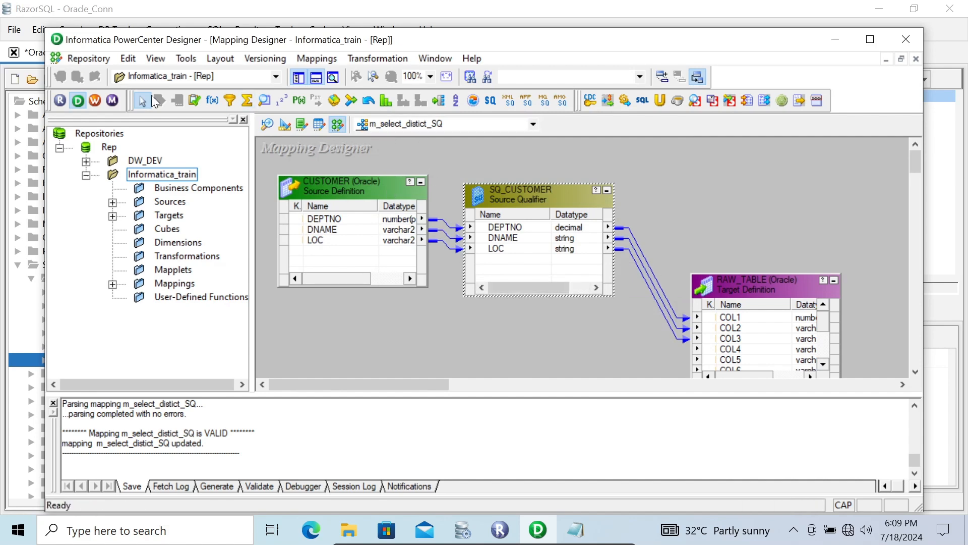
left_click(95, 101)
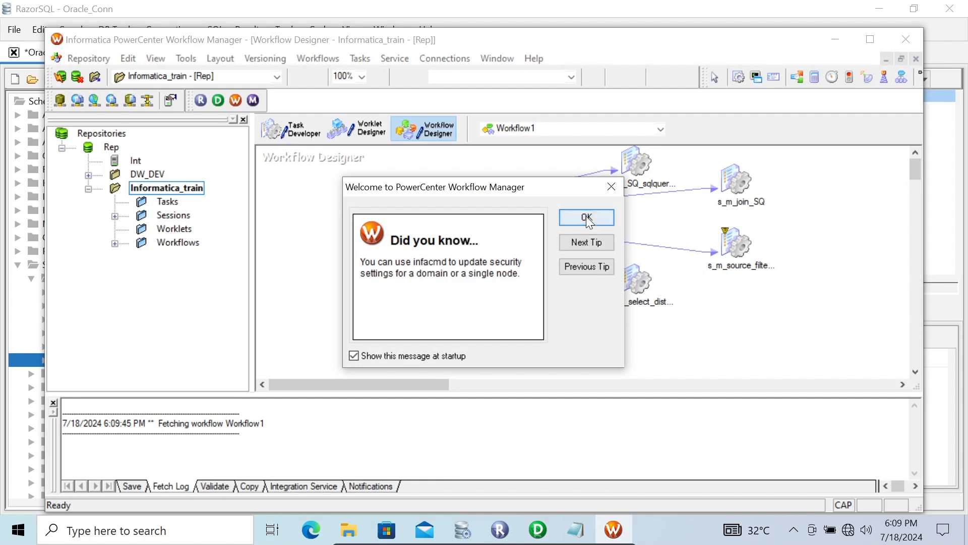
left_click(587, 218)
- Open the s_m_select_distict_SQ session's mapping settings and inspect the SQ_CUSTOMER source properties, including Pre SQL
left_click(630, 283)
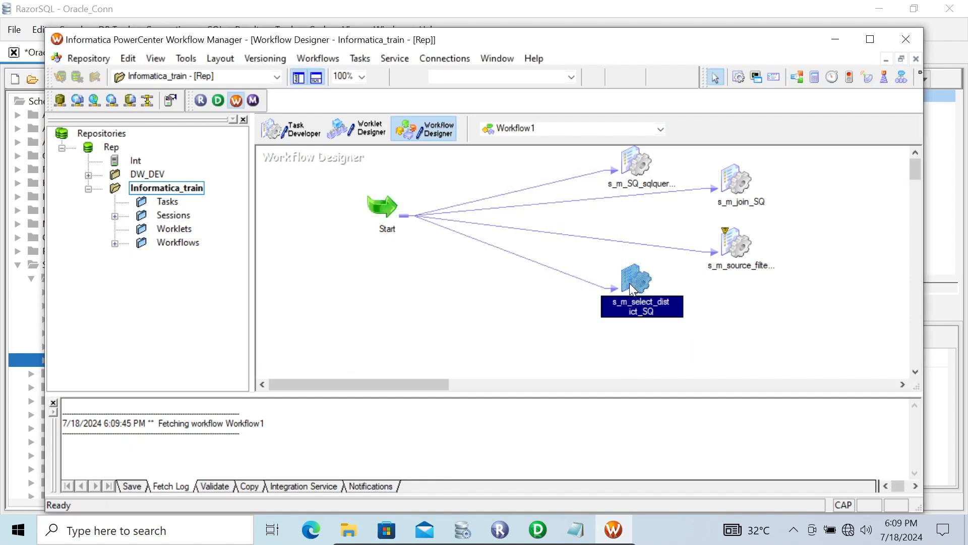
right_click(630, 283)
left_click(660, 192)
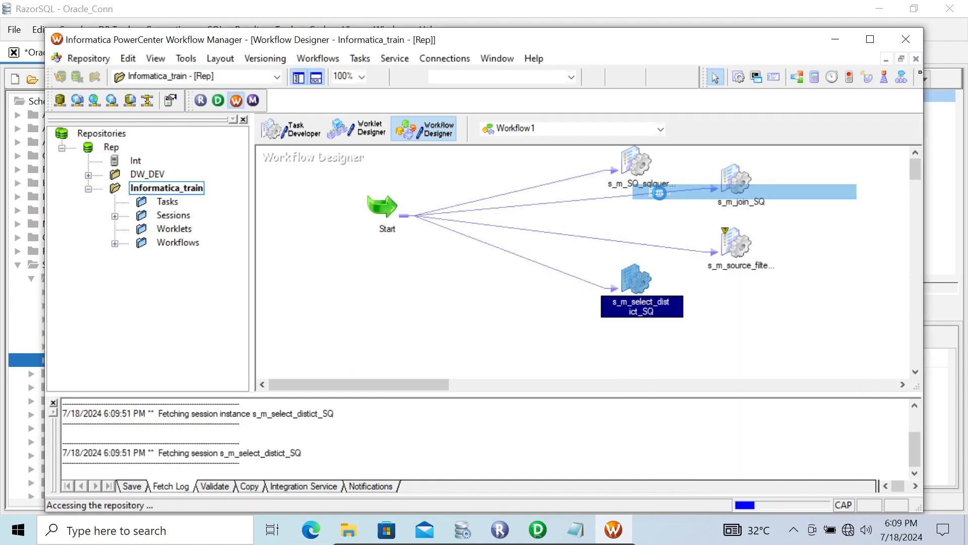
left_click(401, 105)
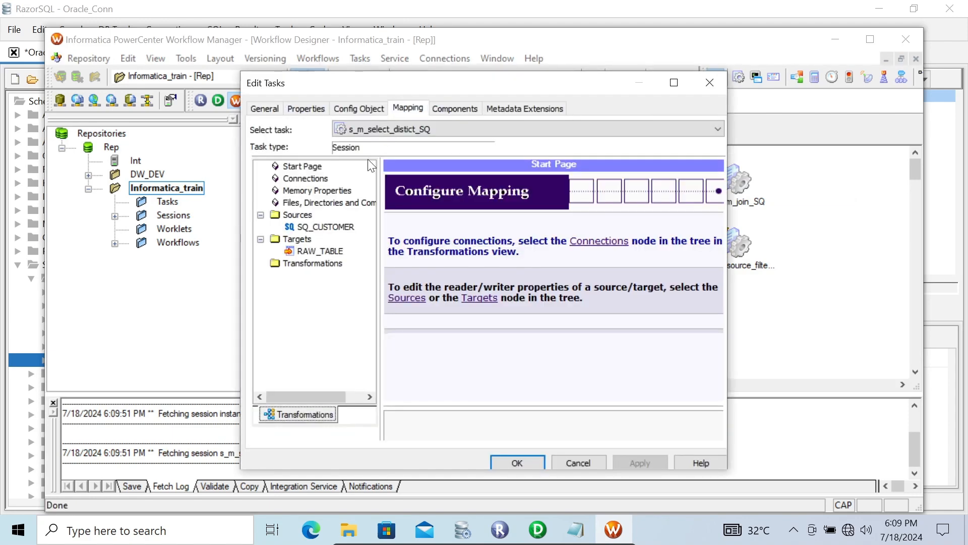
left_click(312, 228)
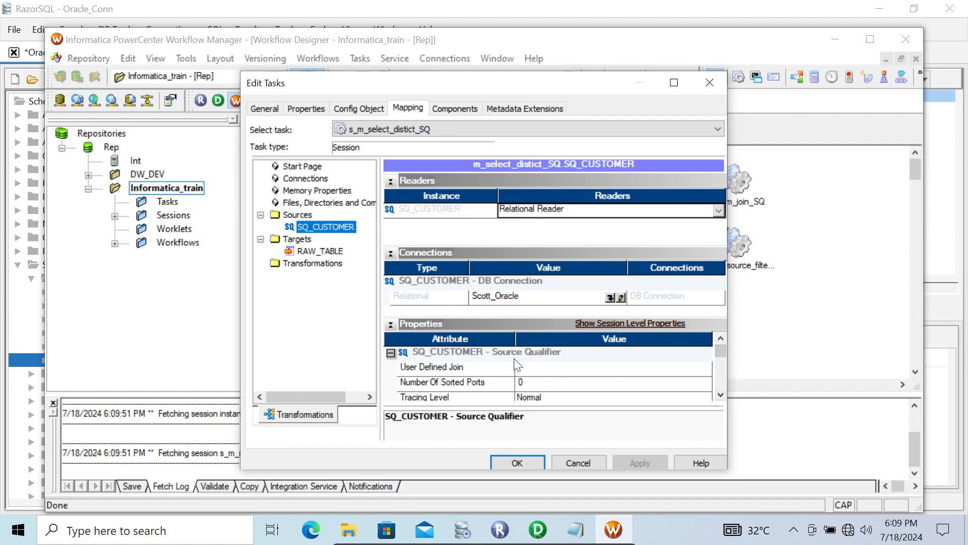
left_click(720, 395)
left_click(720, 394)
left_click(720, 395)
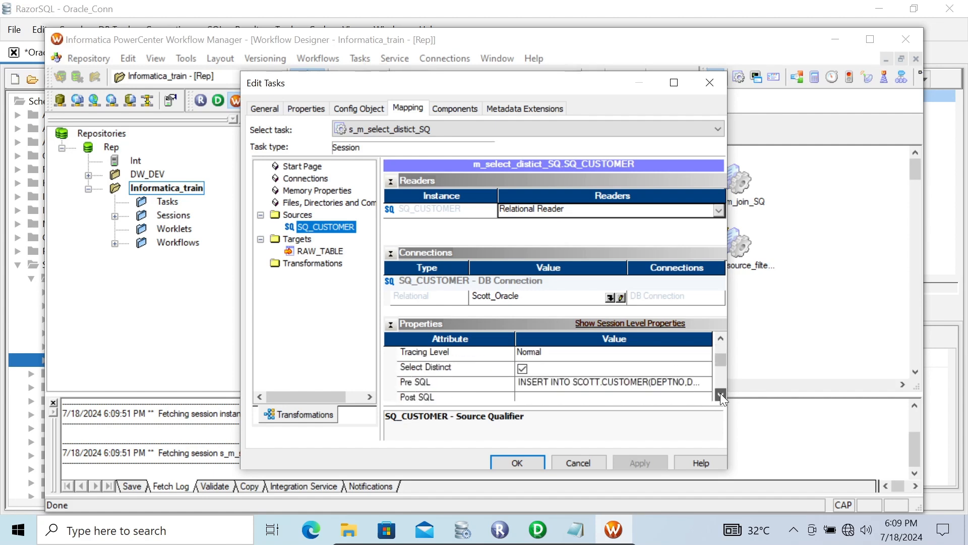
left_click(720, 394)
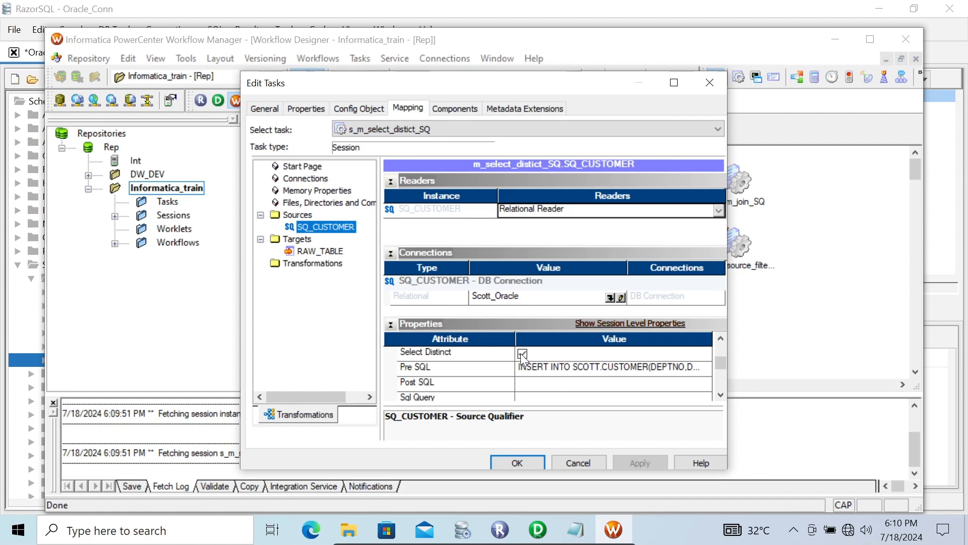
left_click(721, 395)
left_click(720, 394)
left_click(720, 395)
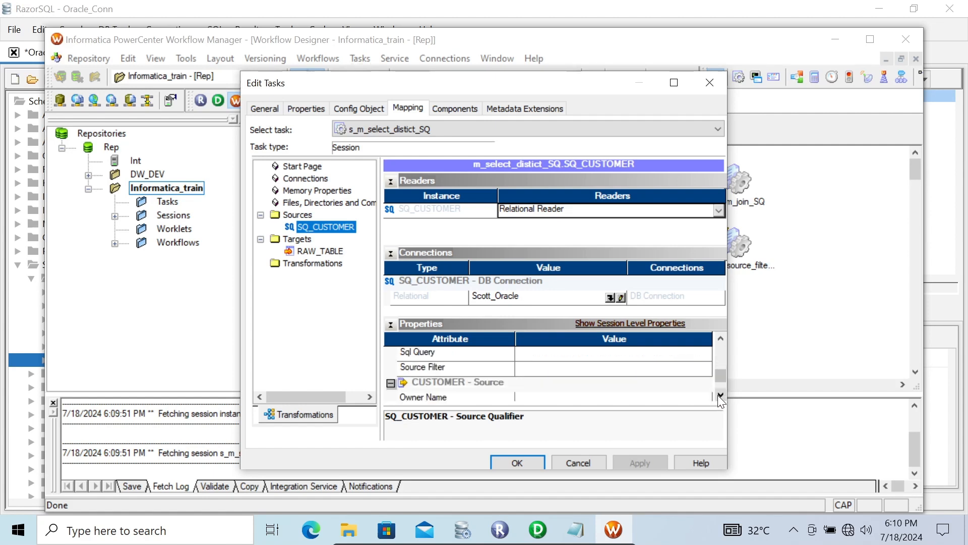
- Inspect the RAW_TABLE target writer properties in the session, then close the task editor
left_click(326, 263)
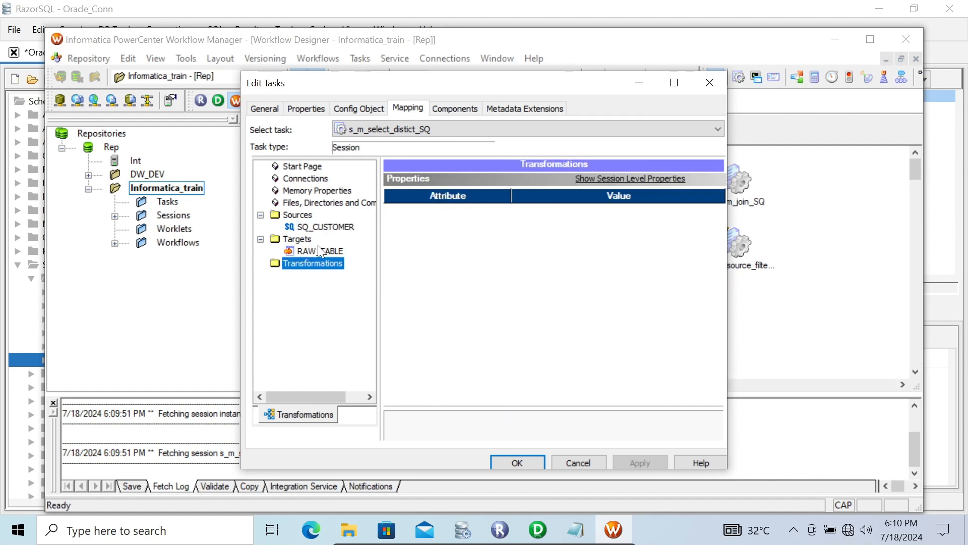
left_click(318, 250)
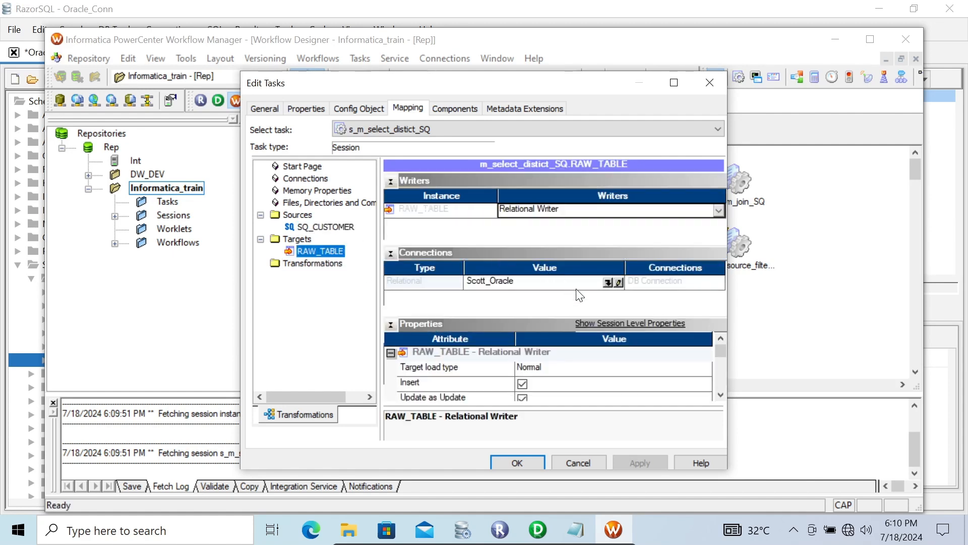
left_click(721, 394)
left_click(720, 395)
left_click(721, 395)
left_click(720, 395)
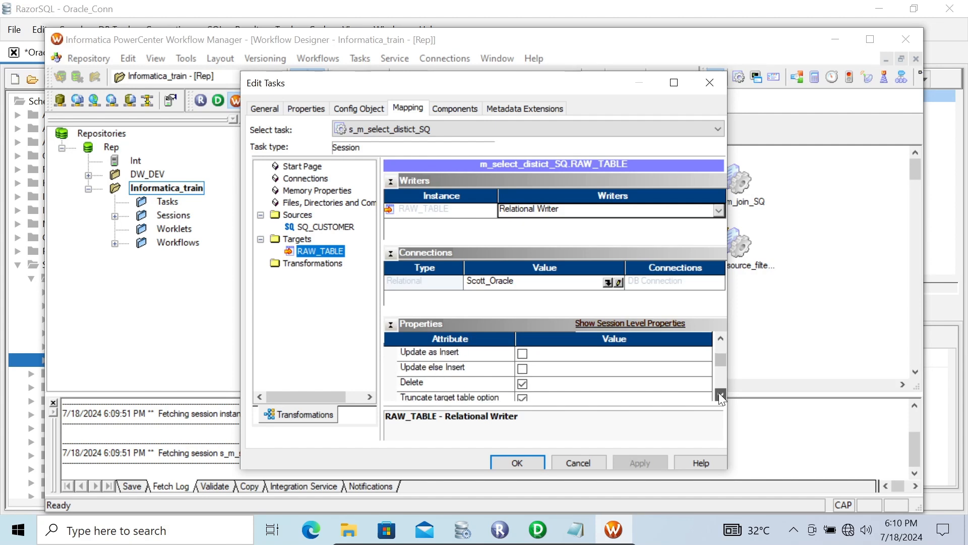
left_click(720, 395)
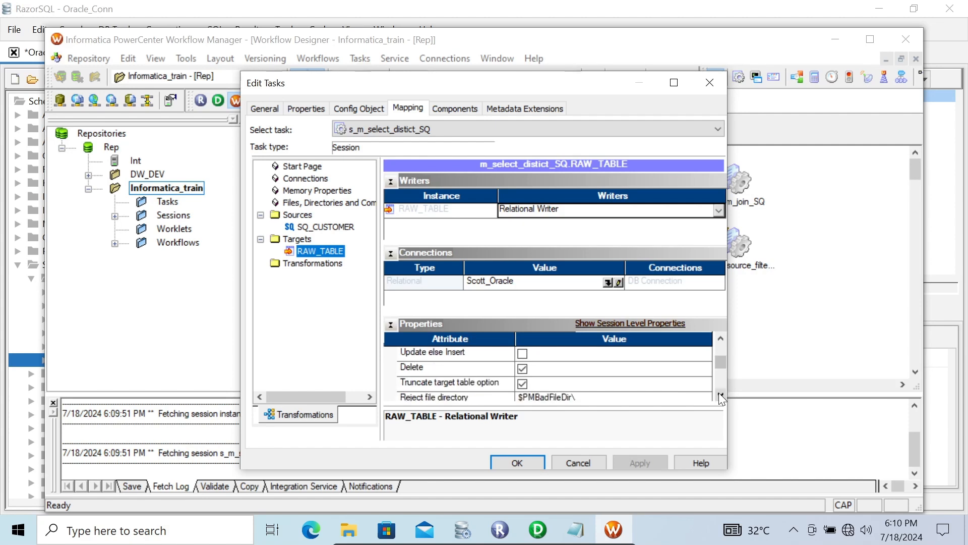
left_click(543, 458)
- Start the s_m_select_distict_SQ session task
right_click(628, 277)
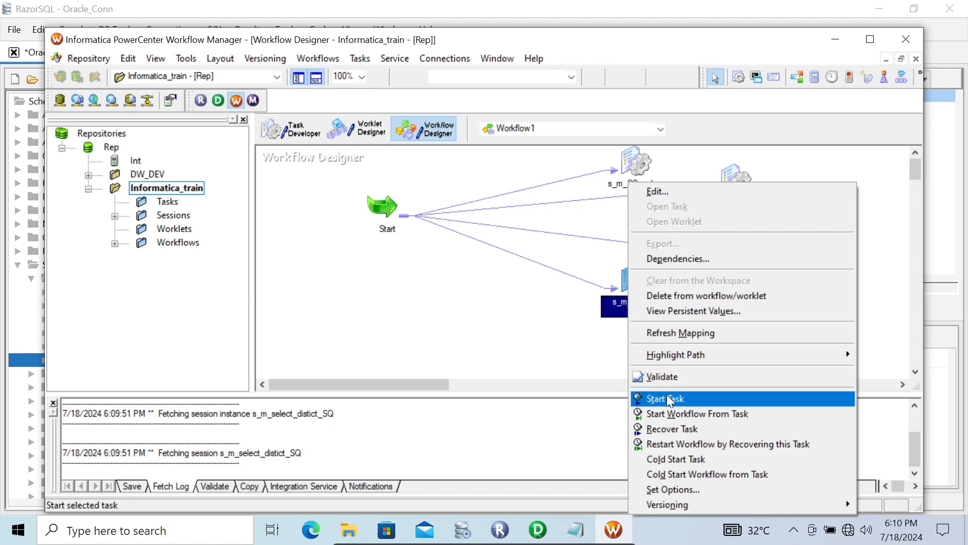
left_click(666, 399)
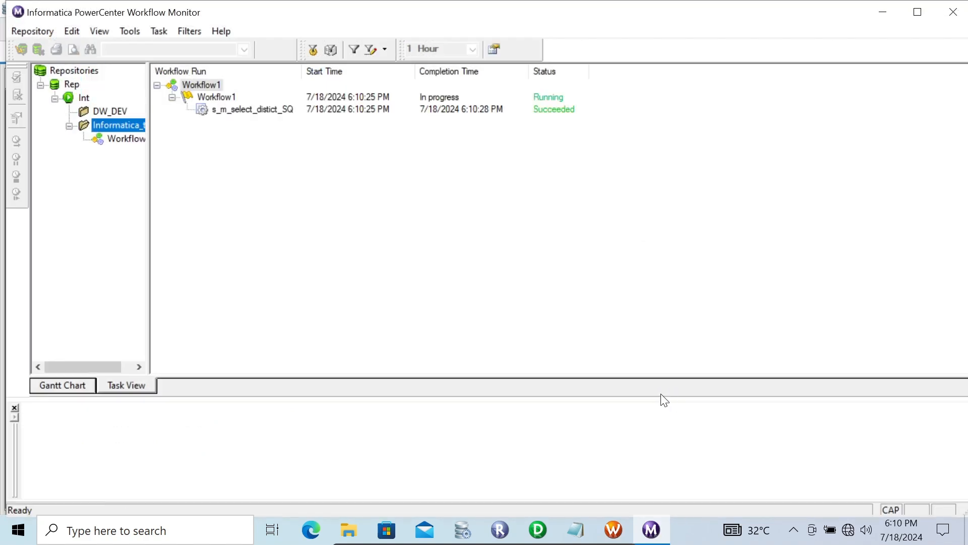
- Open the session log for the s_m_select_distict_SQ run in Workflow Monitor and maximize it
left_click(210, 108)
right_click(210, 109)
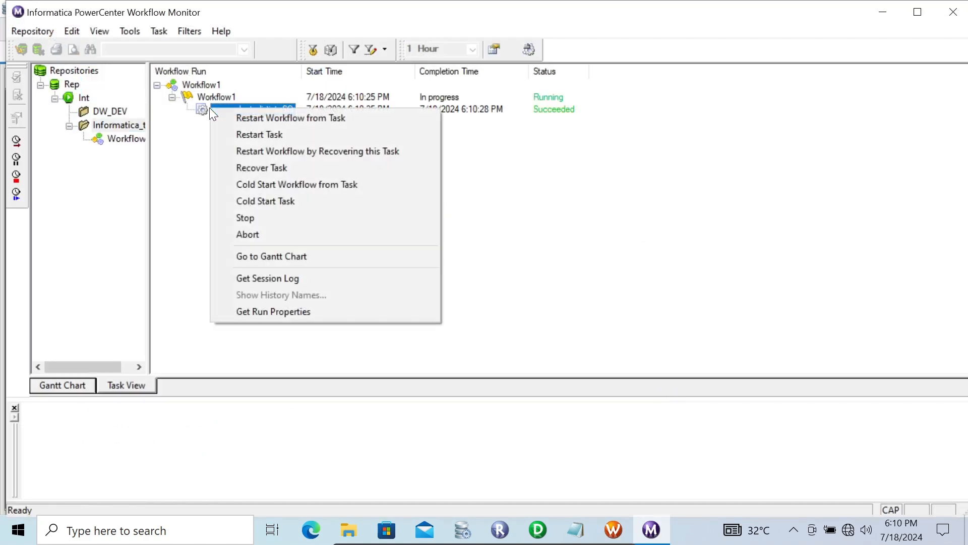
left_click(252, 278)
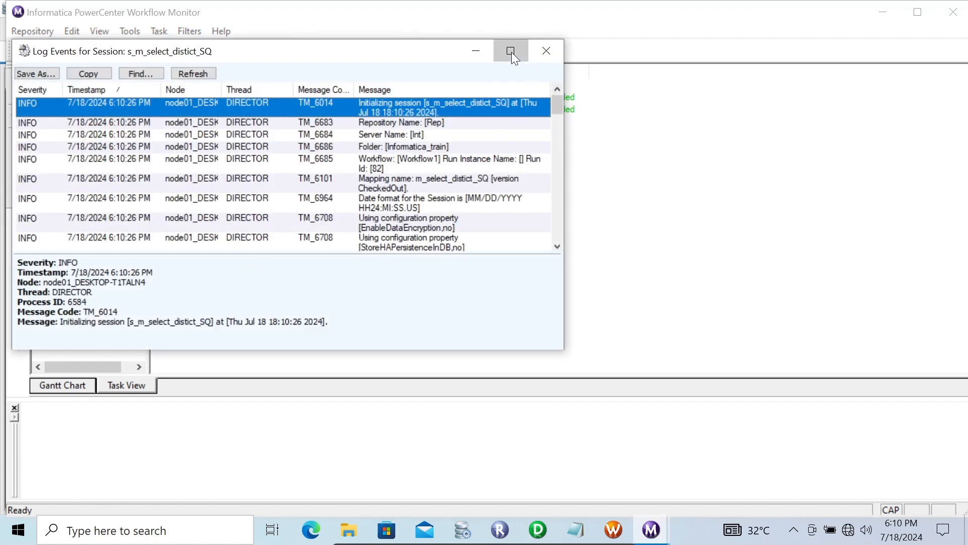
left_click(511, 53)
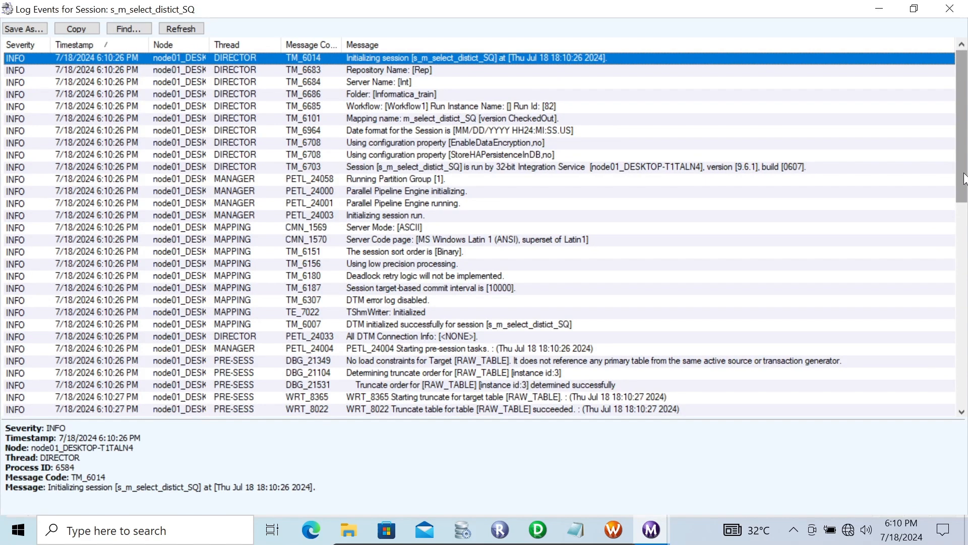
- Review the session log entries for the Pre SQL execution, the source query and the load summary
left_click_drag(964, 176, 966, 263)
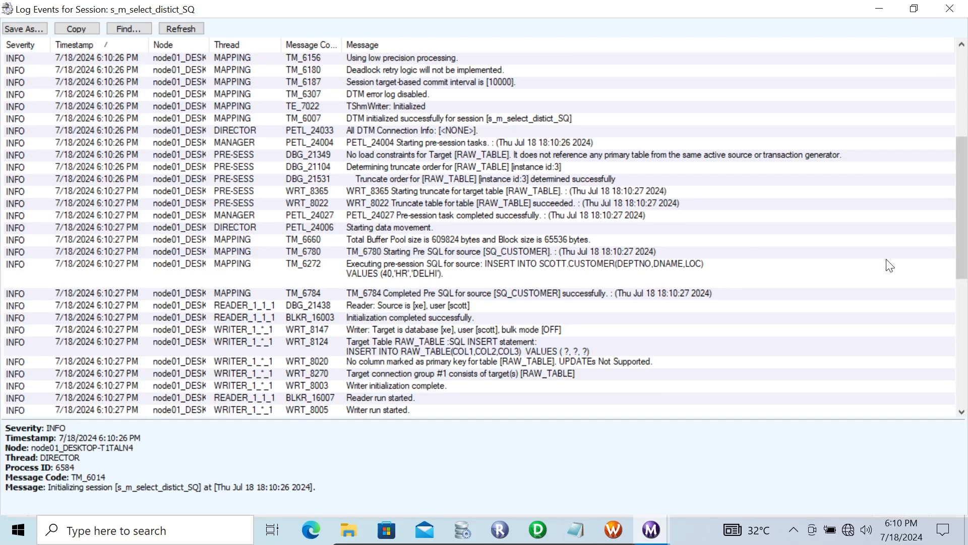
left_click_drag(961, 232, 962, 278)
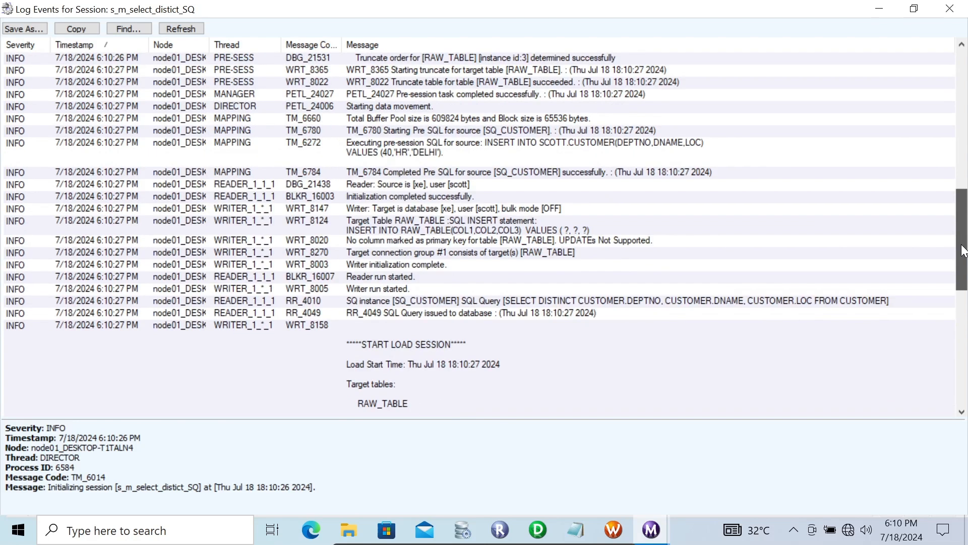
left_click(432, 301)
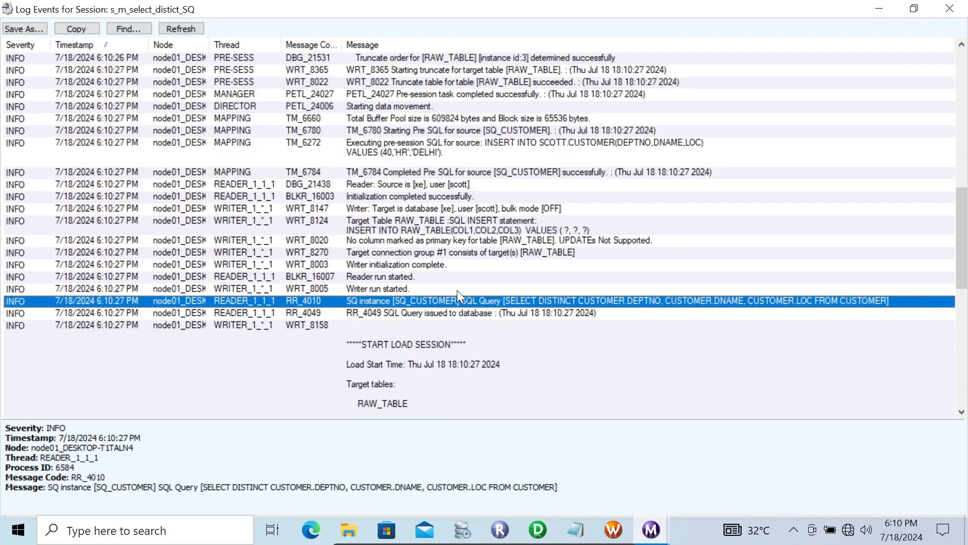
left_click(387, 230)
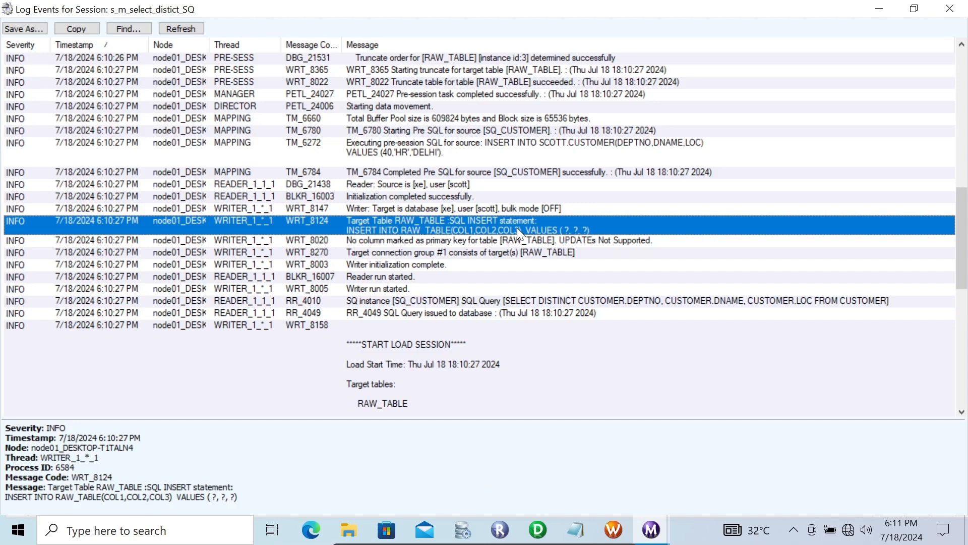
left_click(413, 174)
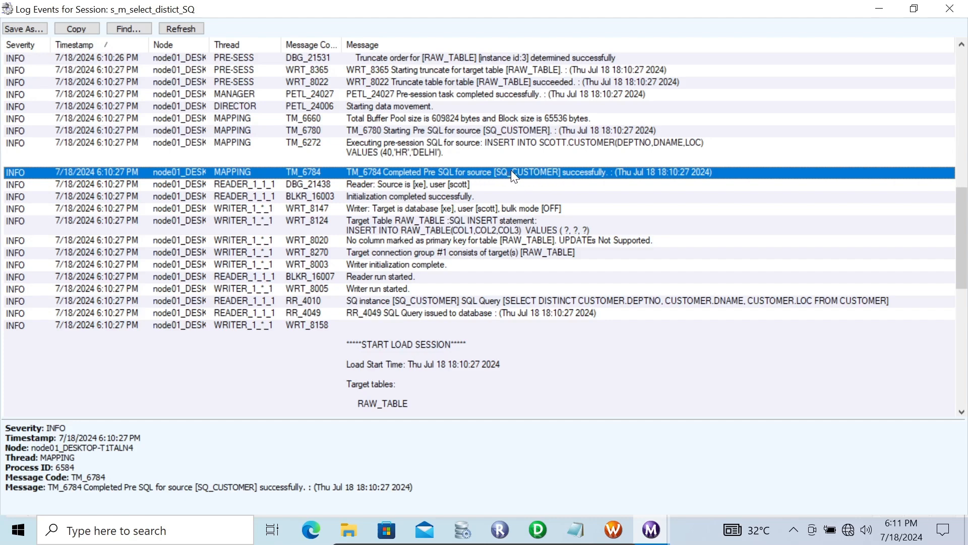
left_click(377, 230)
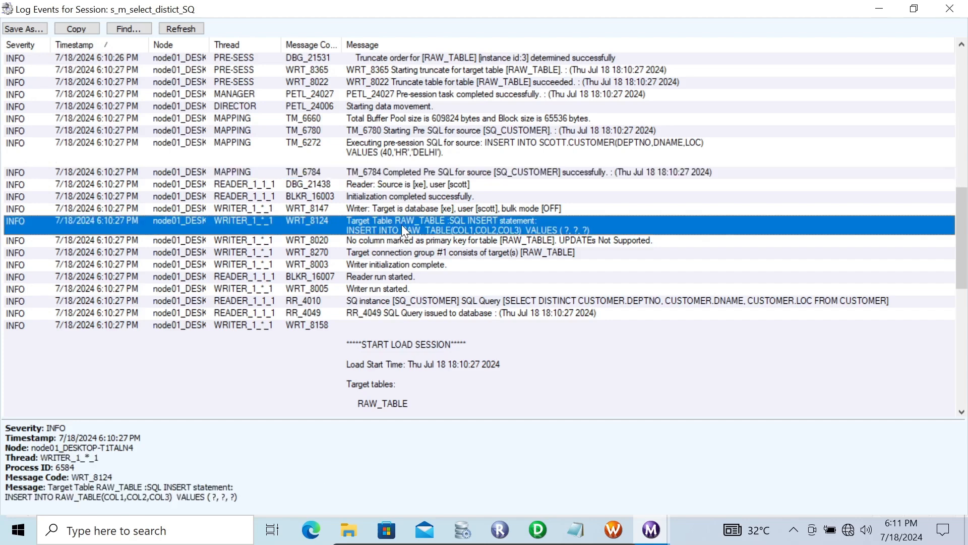
left_click(456, 300)
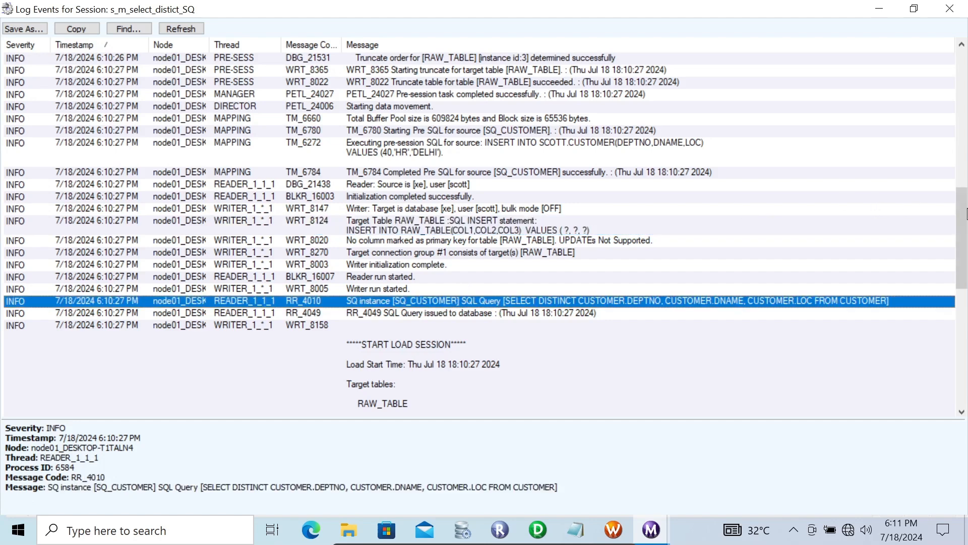
left_click_drag(964, 265, 964, 312)
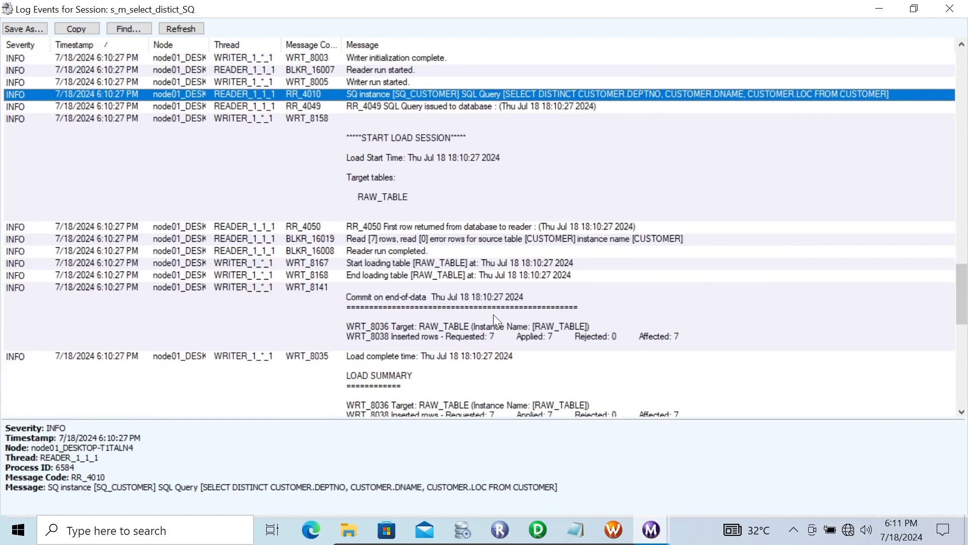
left_click(441, 320)
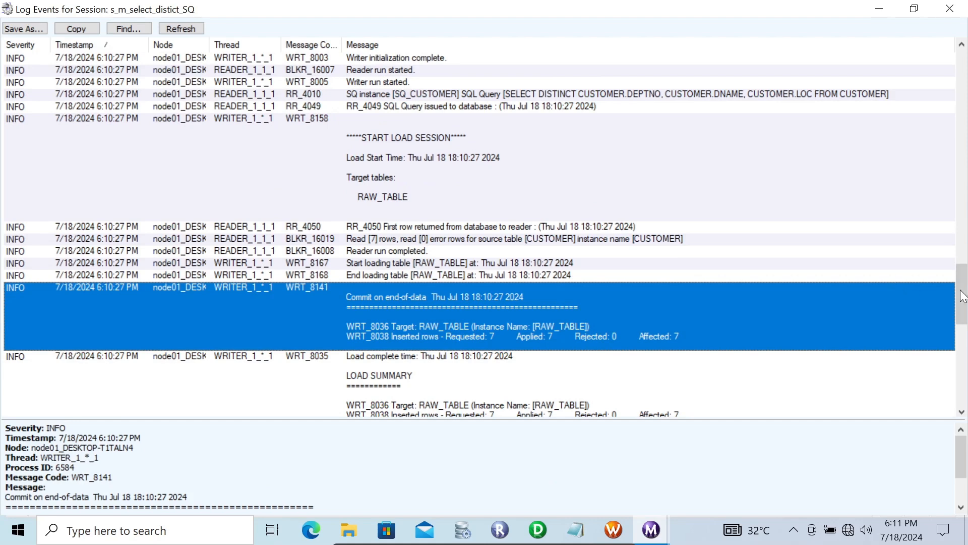
left_click_drag(965, 295, 965, 335)
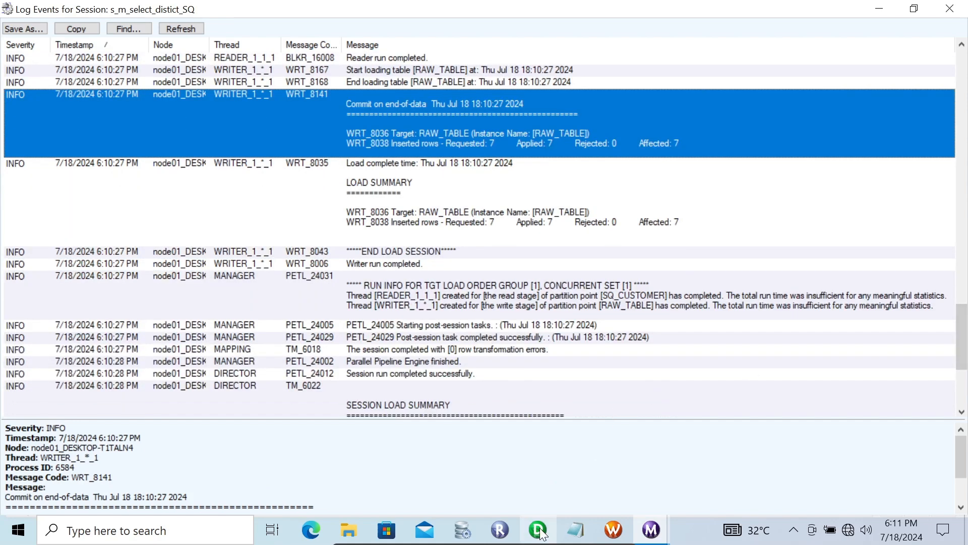
- Switch to RazorSQL and re-execute the CUSTOMER query to check for the inserted row
left_click(464, 530)
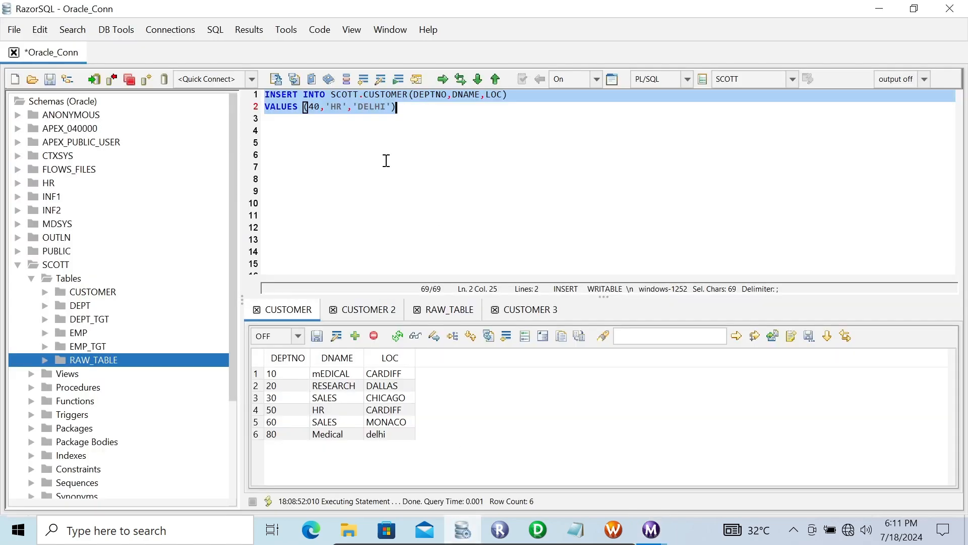
left_click(336, 161)
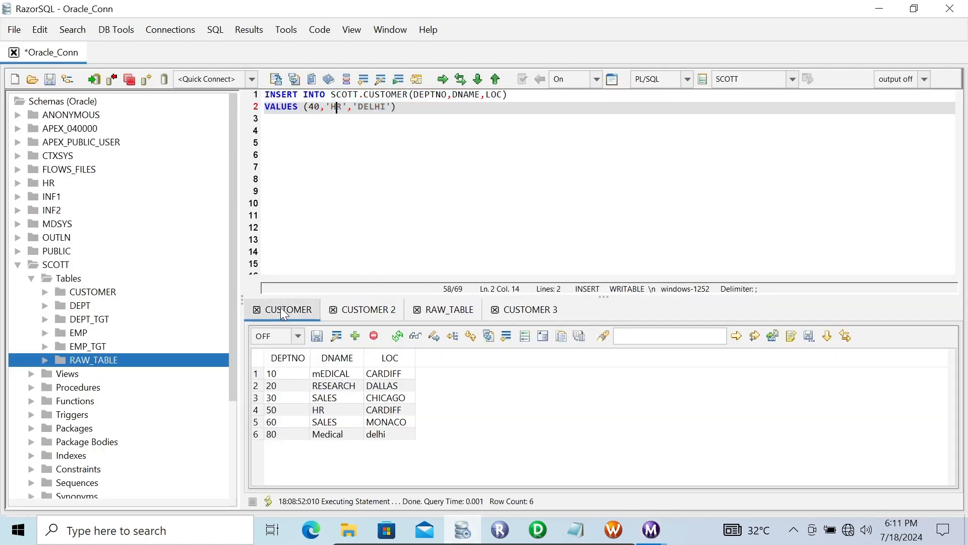
left_click(399, 336)
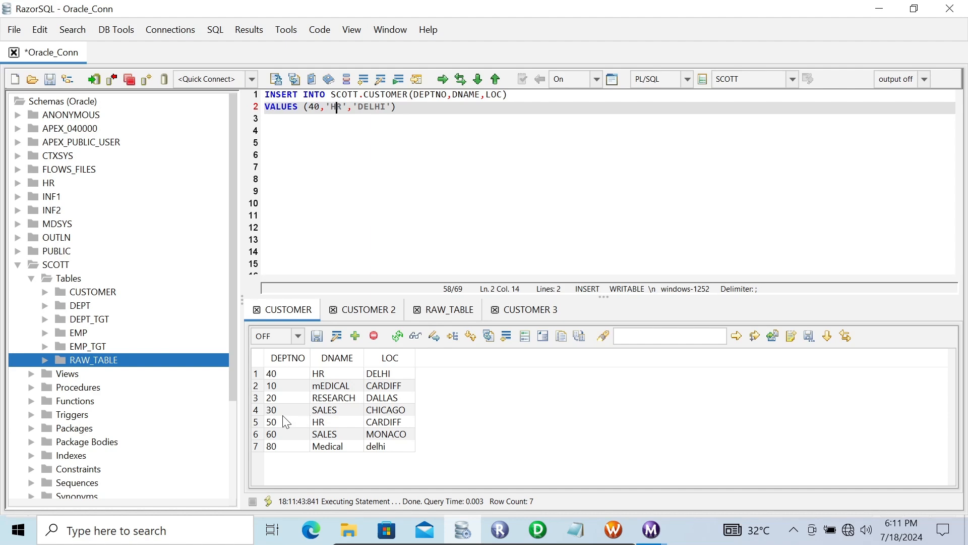
- Return to Designer and open the SQ_CUSTOMER Pre SQL property in the SQL editor
left_click(537, 528)
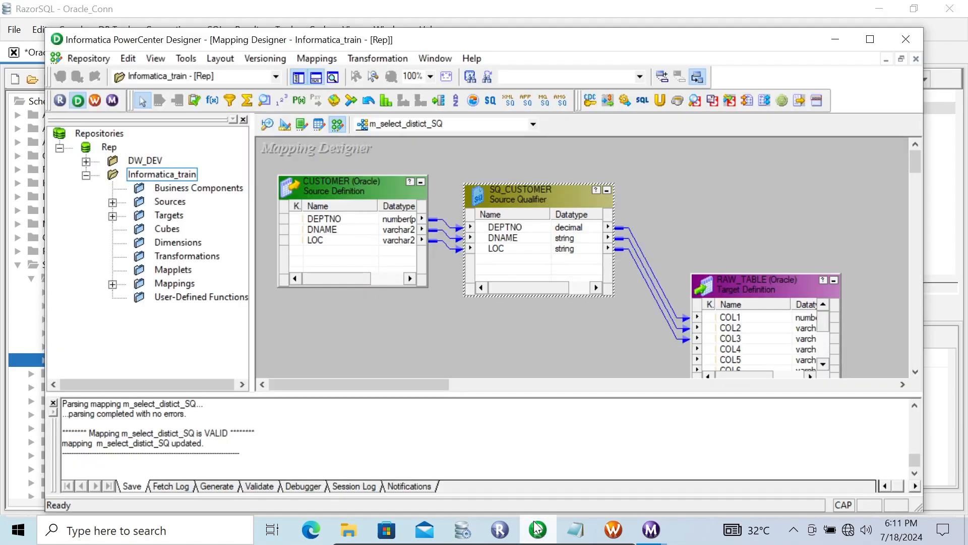
double_click(516, 196)
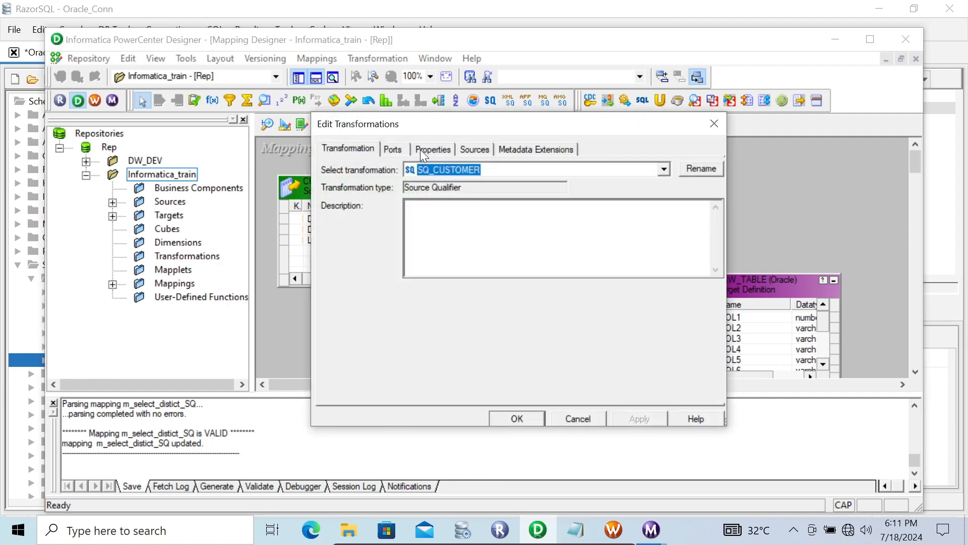
left_click(422, 153)
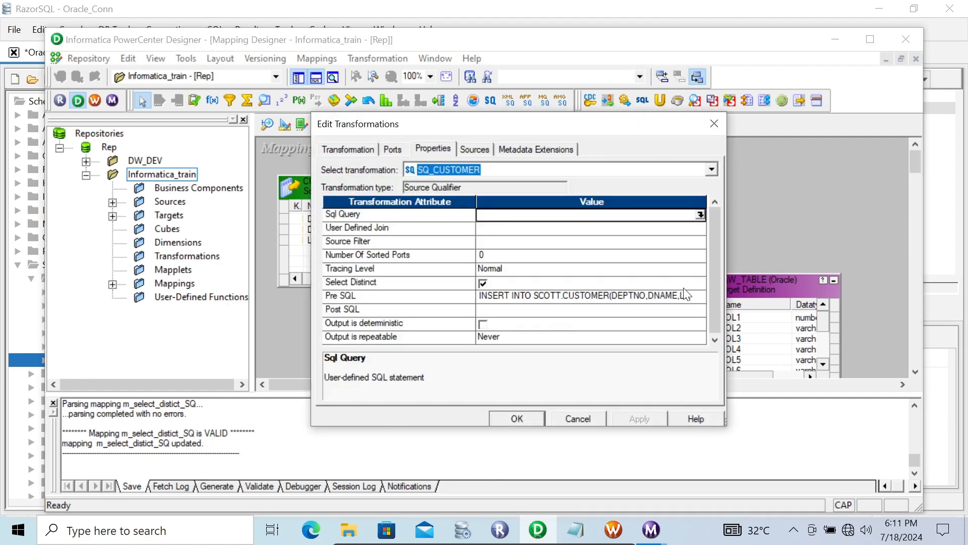
left_click(696, 296)
left_click(699, 296)
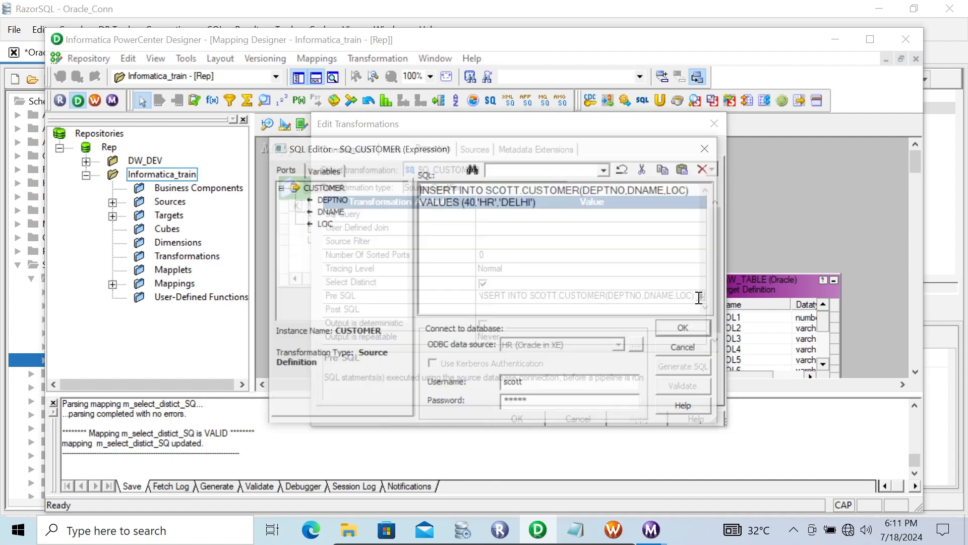
- Close the Pre SQL editor and transformation dialog, then re-query the RAW_TABLE target table in RazorSQL
left_click(688, 334)
left_click(532, 418)
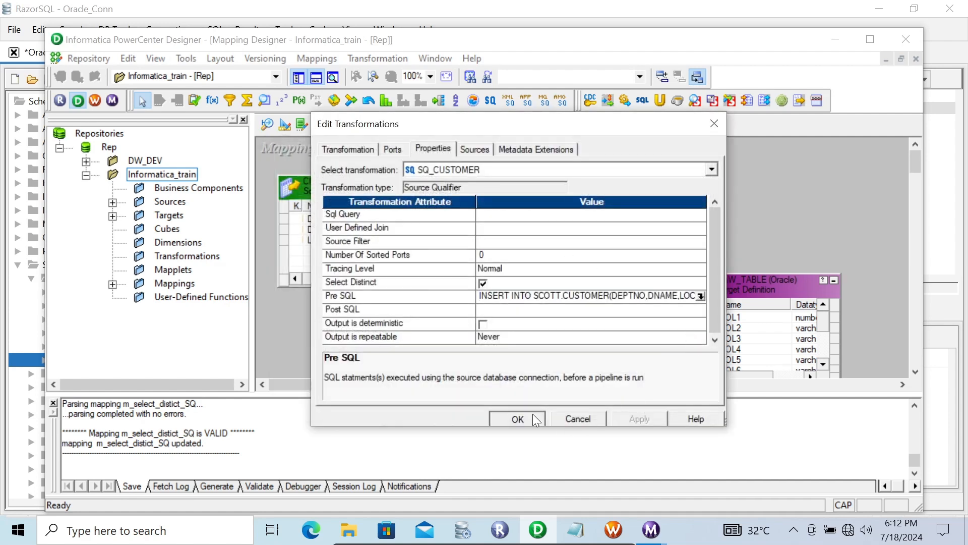
left_click(462, 530)
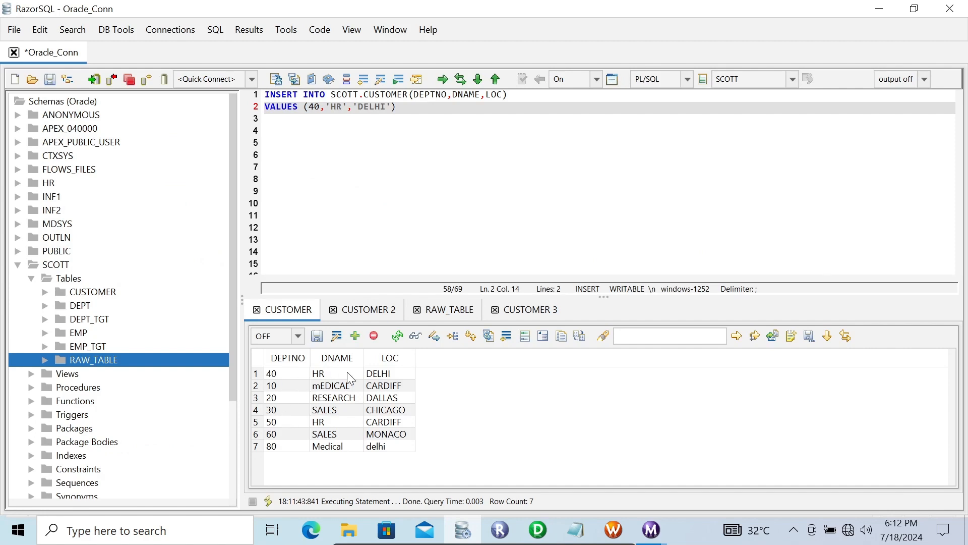
left_click(430, 311)
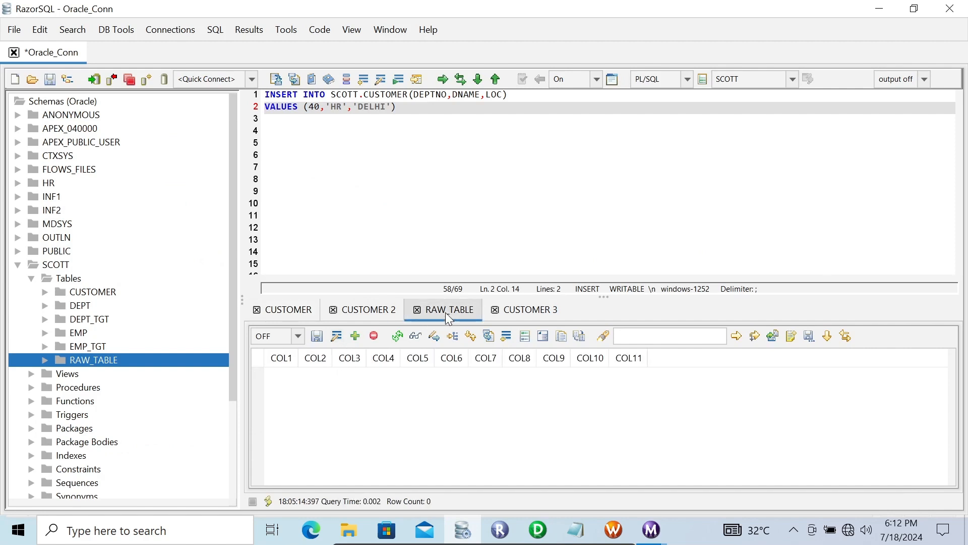
left_click(398, 336)
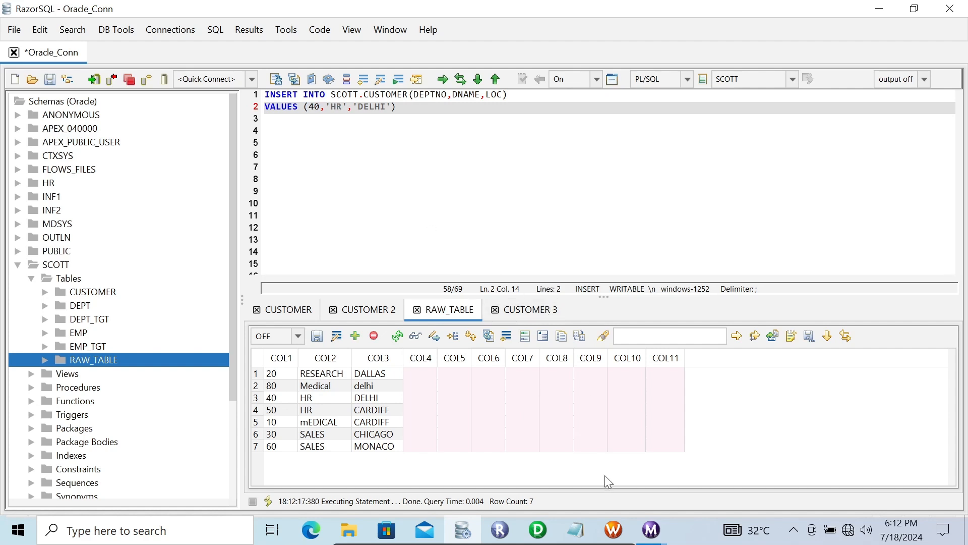
- Return to Designer and clear the Pre SQL statement of the SQ_CUSTOMER Source Qualifier
left_click(537, 529)
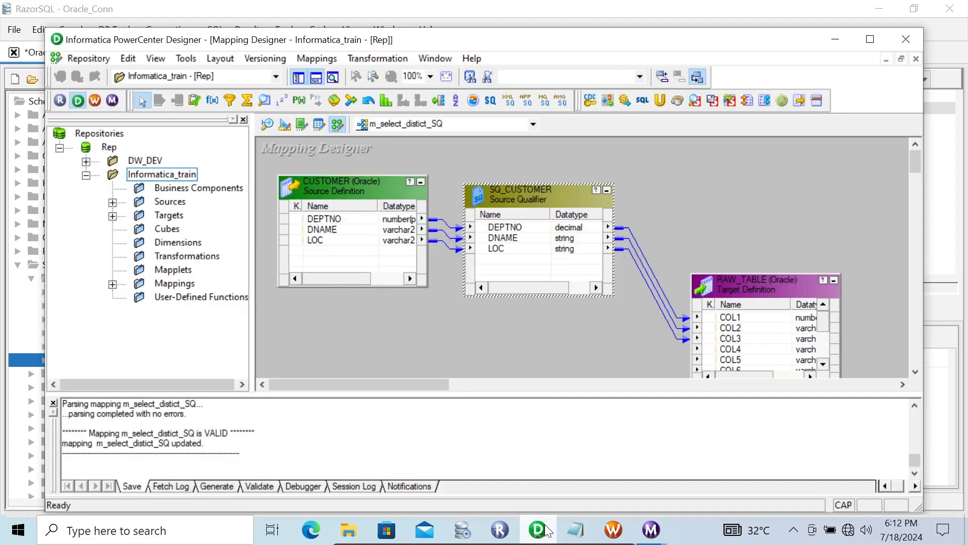
right_click(527, 195)
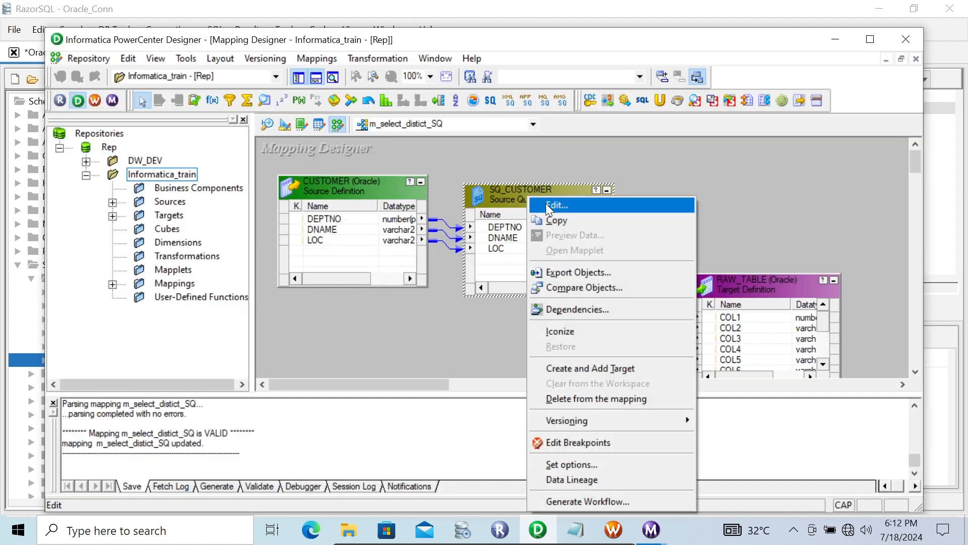
left_click(545, 204)
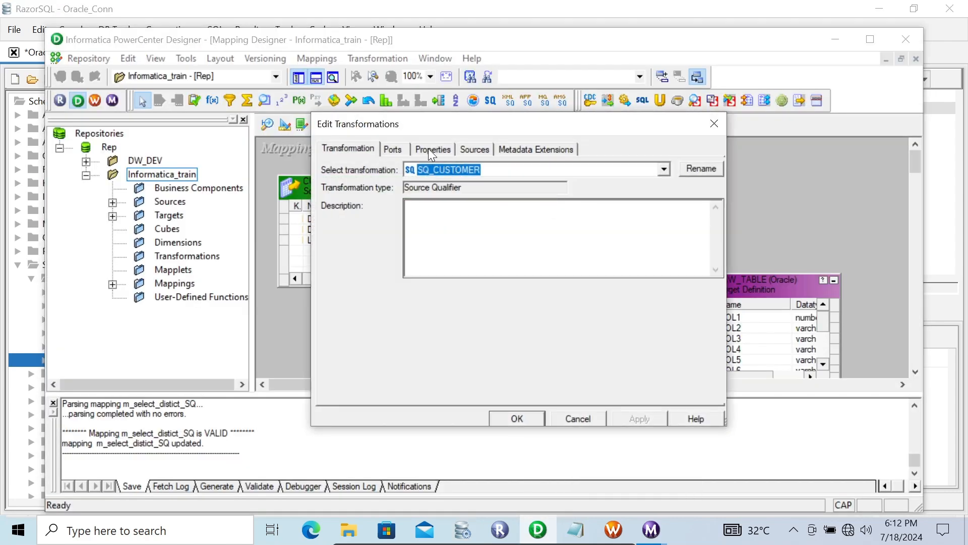
left_click(431, 149)
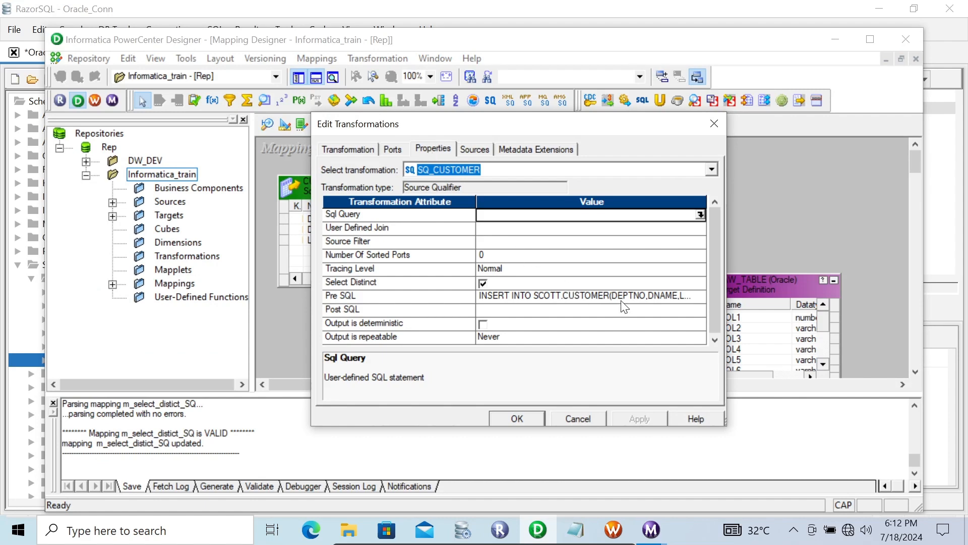
left_click(643, 297)
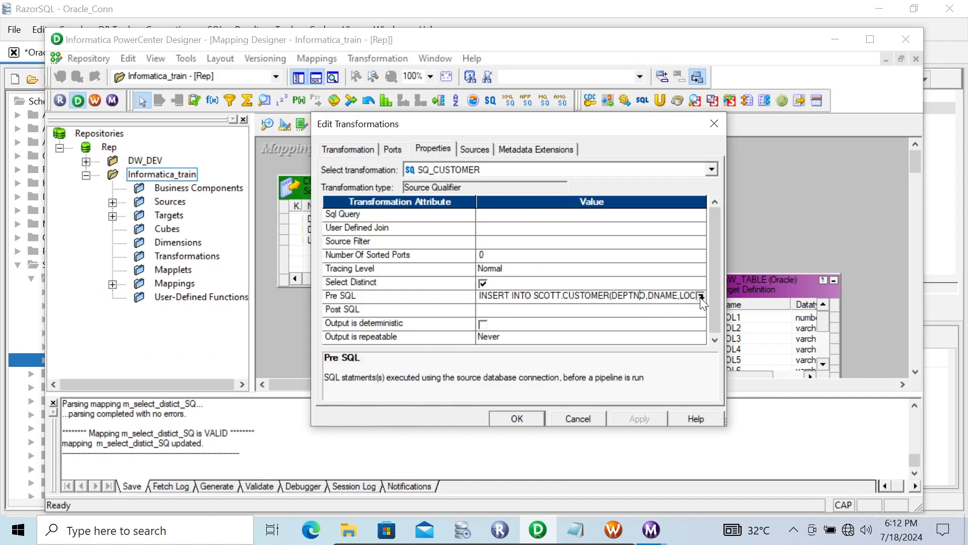
left_click(700, 297)
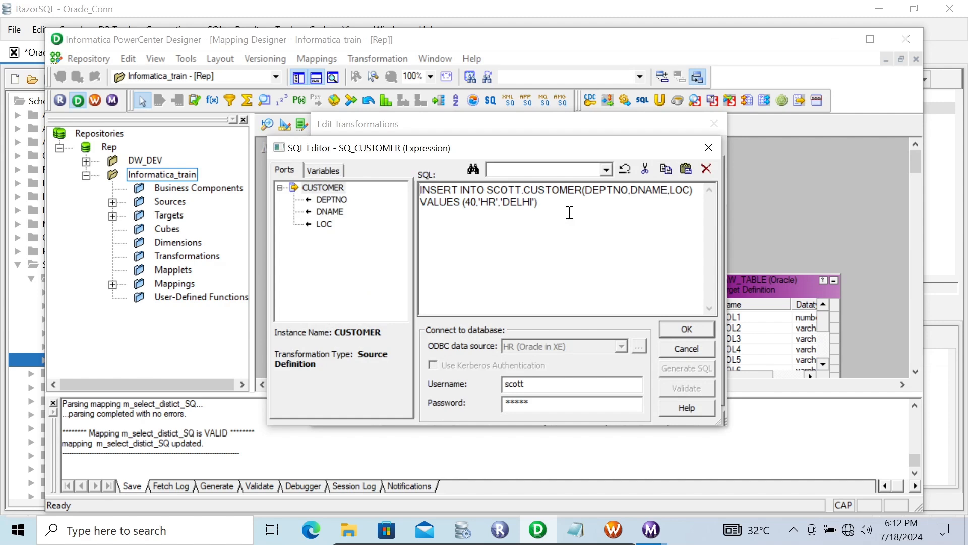
key("ctrl+a")
key("ctrl+c")
key("Delete")
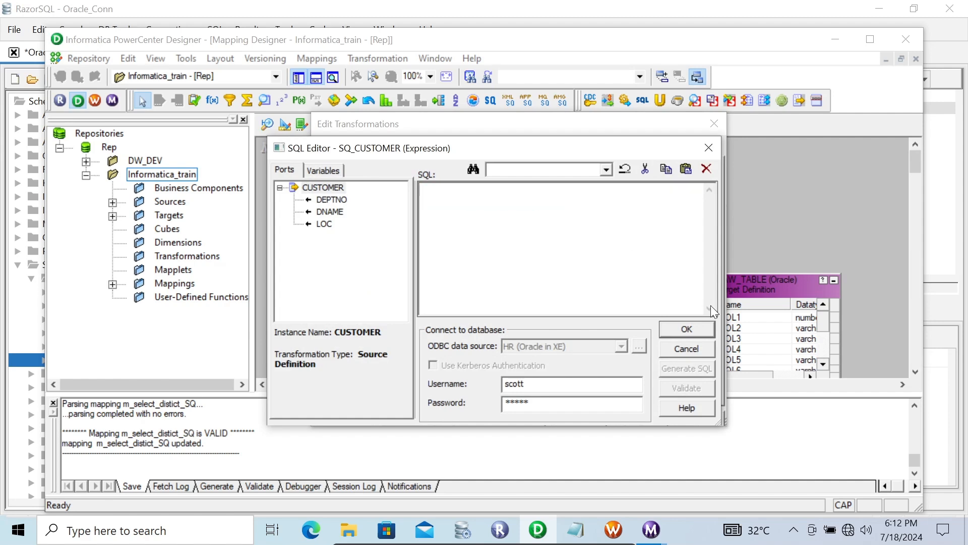
left_click(686, 328)
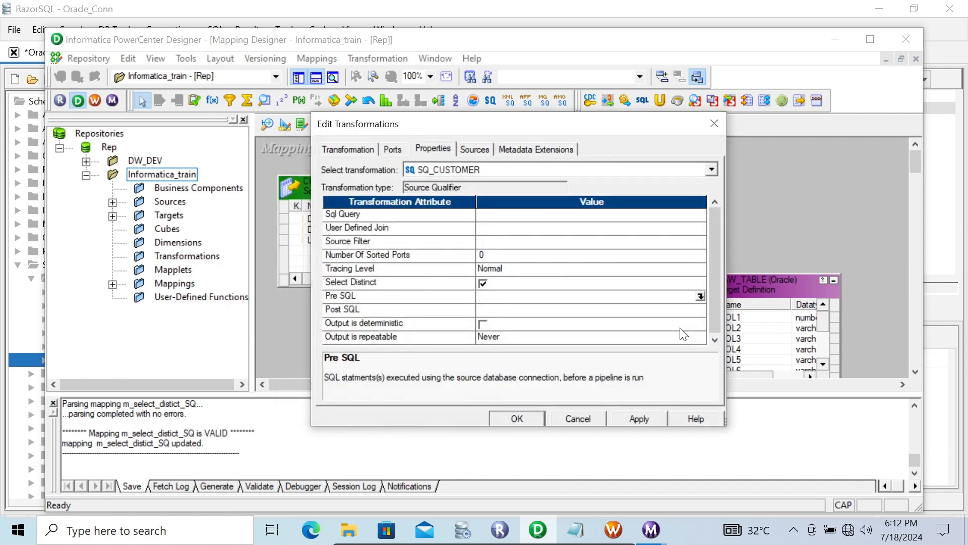
- Paste the INSERT INTO SCOTT.CUSTOMER statement into the SQ_CUSTOMER Post SQL property's SQL editor
left_click(556, 310)
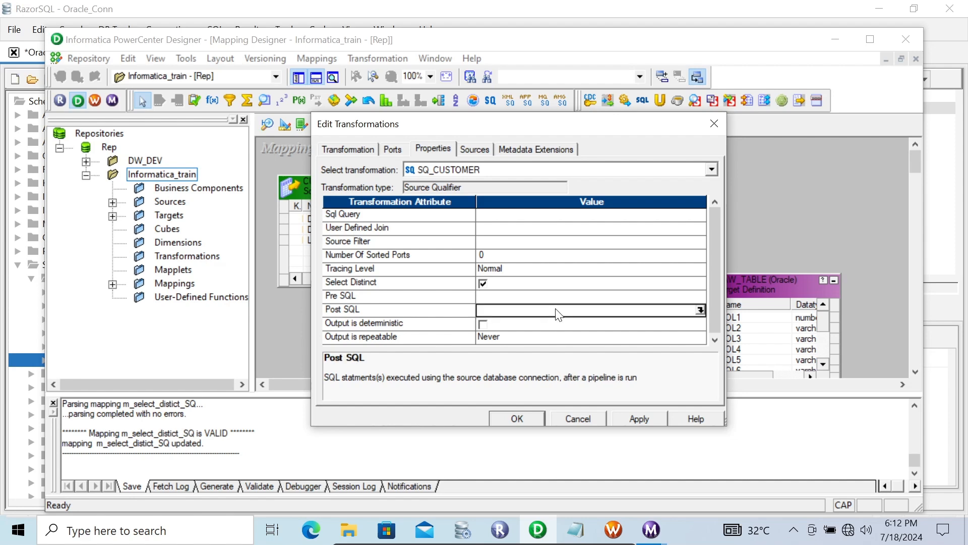
left_click(701, 310)
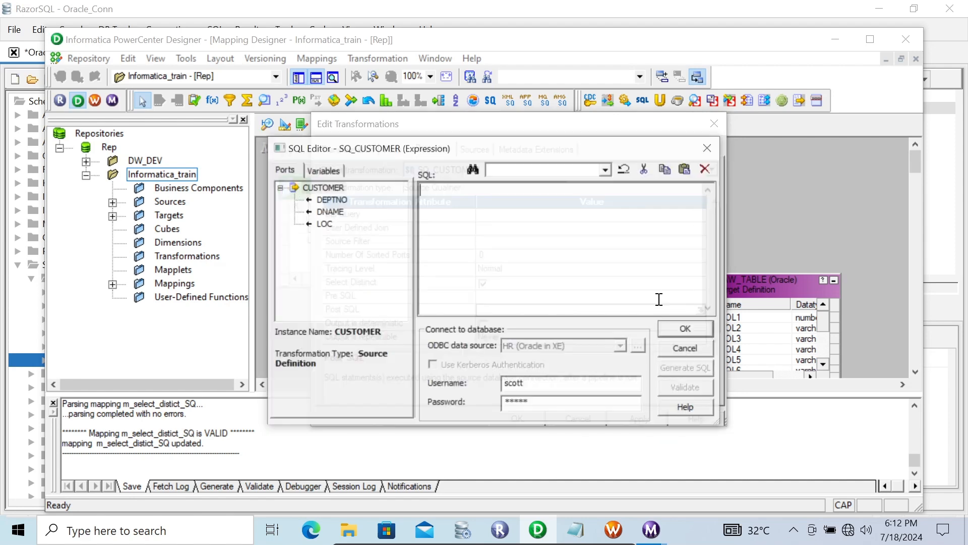
key("ctrl+v")
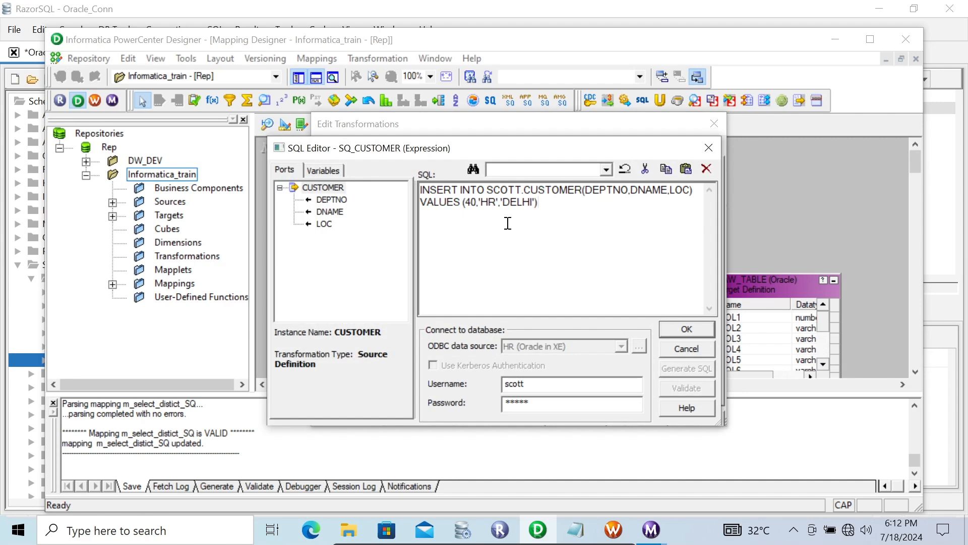
left_click(462, 528)
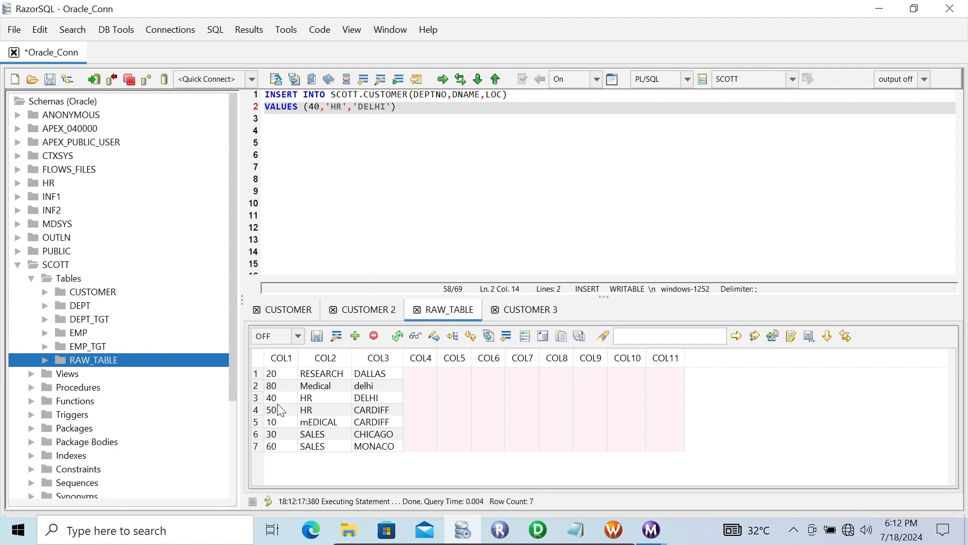
left_click(538, 529)
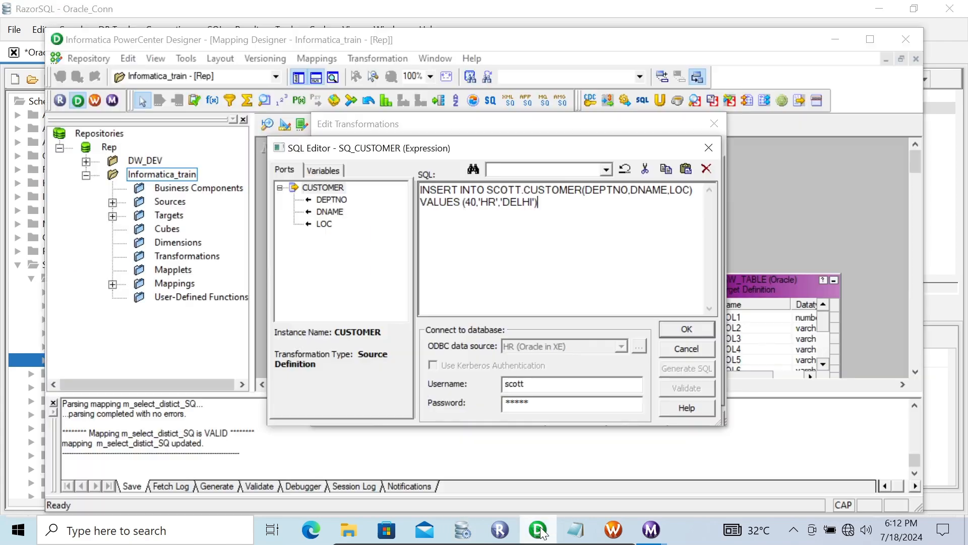
- Change the Post SQL insert values to 70, 'SALES', 'PUNE' and apply the transformation changes
left_click(472, 196)
key("BackSpace")
type("7")
key("Right")
key("Right")
key("Right")
key("Right")
key("BackSpace")
key("BackSpace")
type("SALES")
key("Right")
key("Right")
key("Right")
key("Right")
key("Right")
key("Right")
key("Right")
key("BackSpace")
key("BackSpace")
key("BackSpace")
key("BackSpace")
type("PUNE")
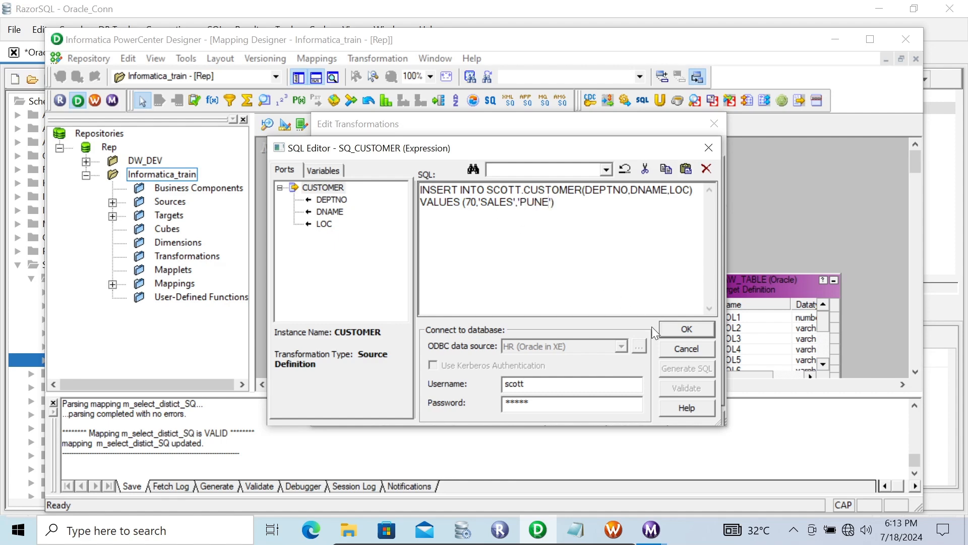
left_click(685, 328)
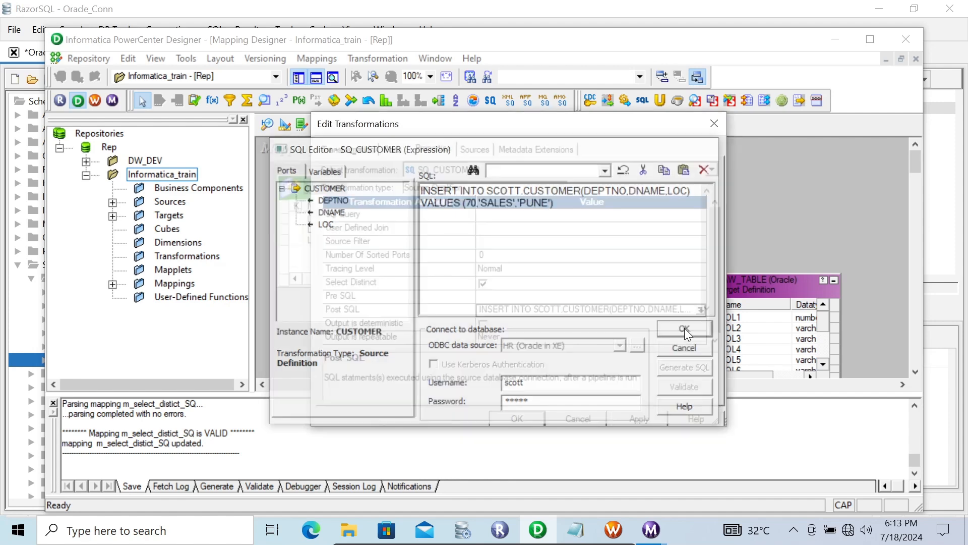
left_click(636, 412)
left_click(515, 418)
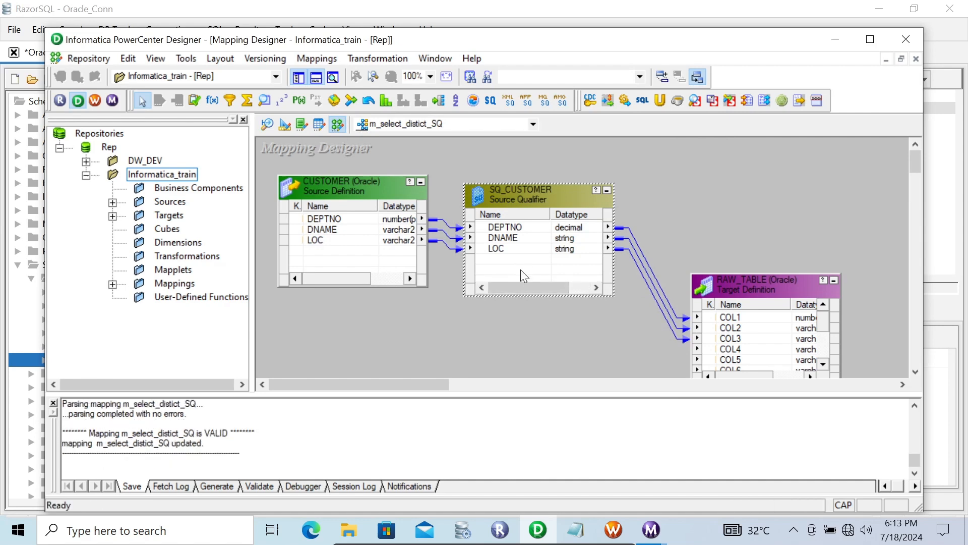
- Switch to Workflow Monitor and close the previous session log window
left_click(613, 534)
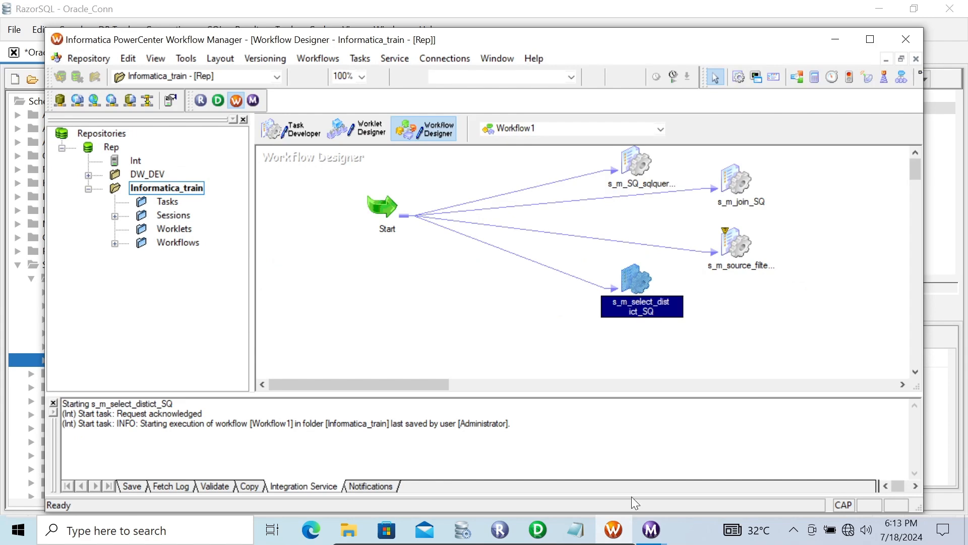
left_click(654, 529)
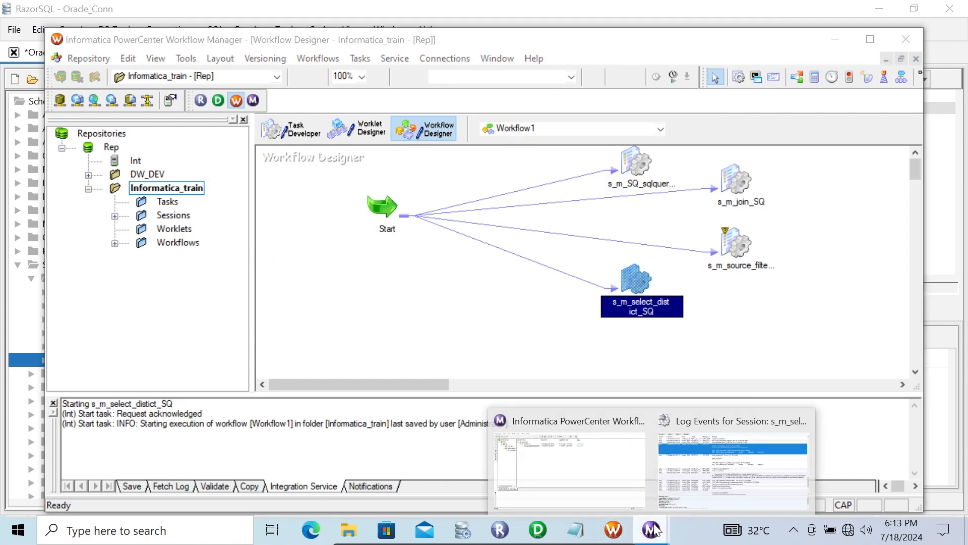
left_click(737, 437)
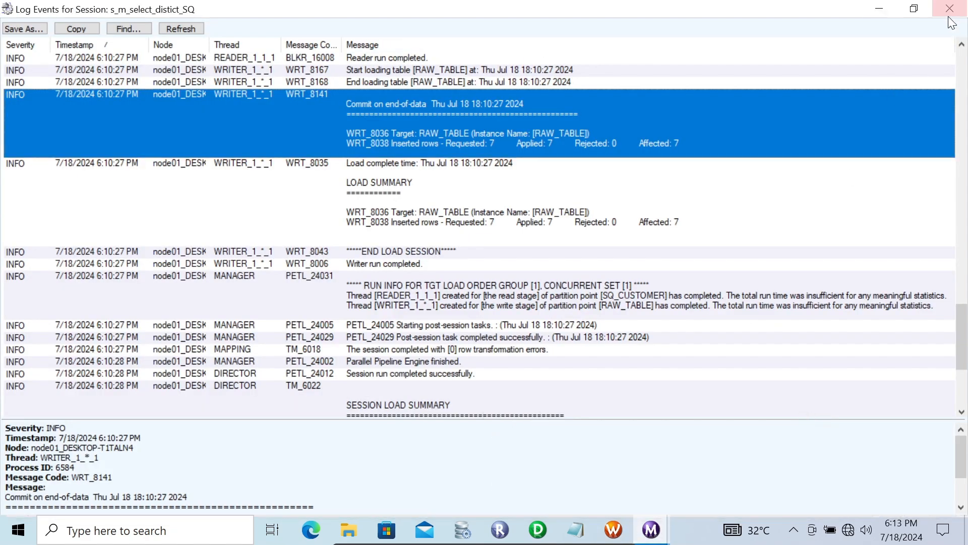
left_click(949, 10)
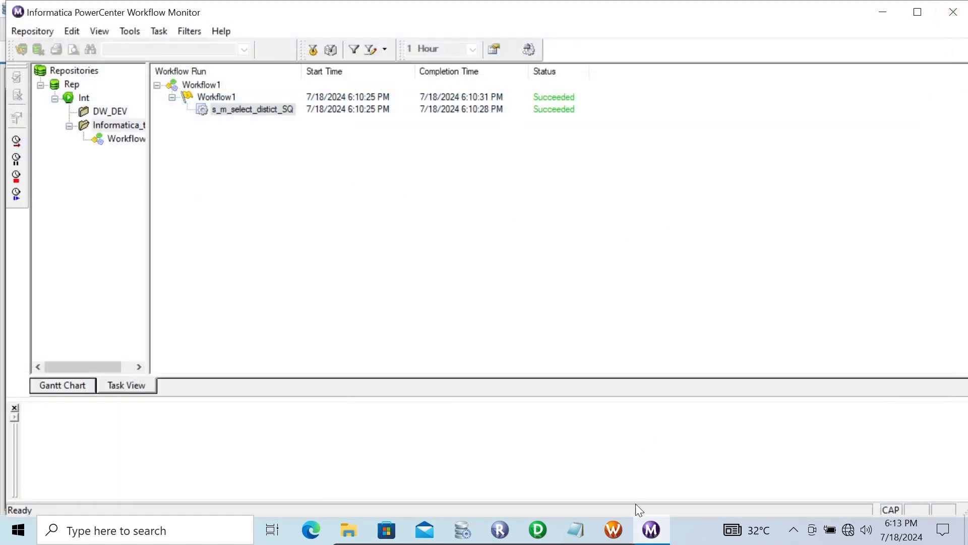
- Start the s_m_select_distict_SQ task again from Workflow Manager
left_click(612, 530)
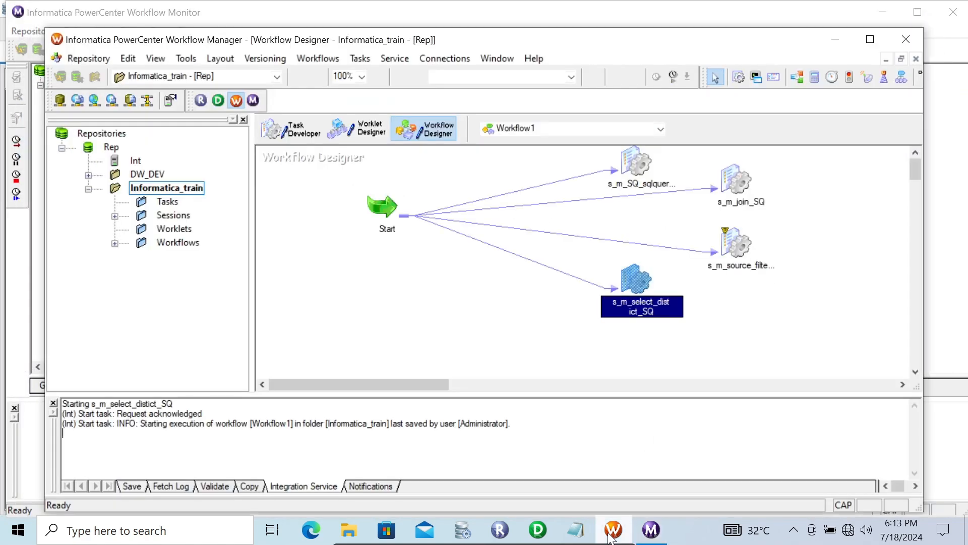
right_click(634, 295)
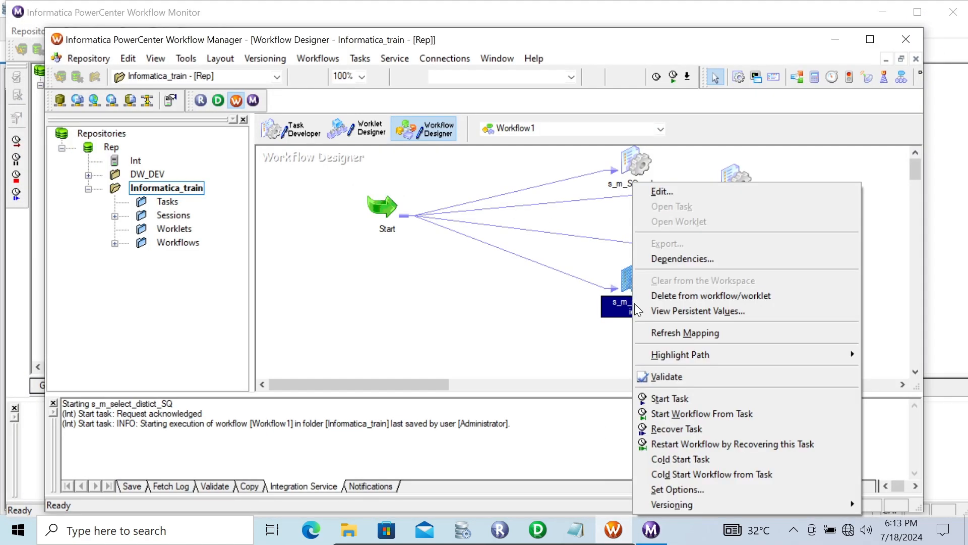
left_click(670, 399)
- Open and maximize the session log for the new s_m_select_distict_SQ run in Workflow Monitor
left_click(654, 527)
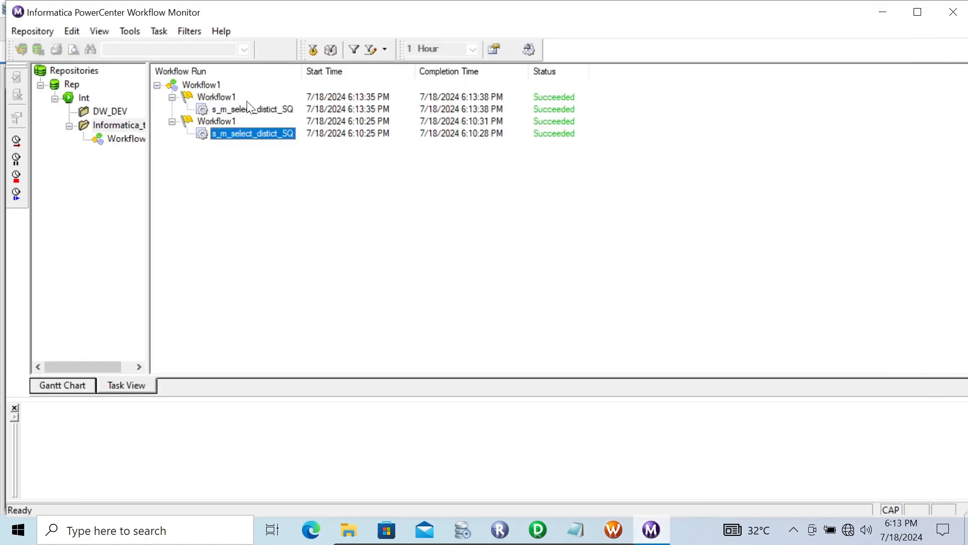
left_click(235, 108)
right_click(234, 107)
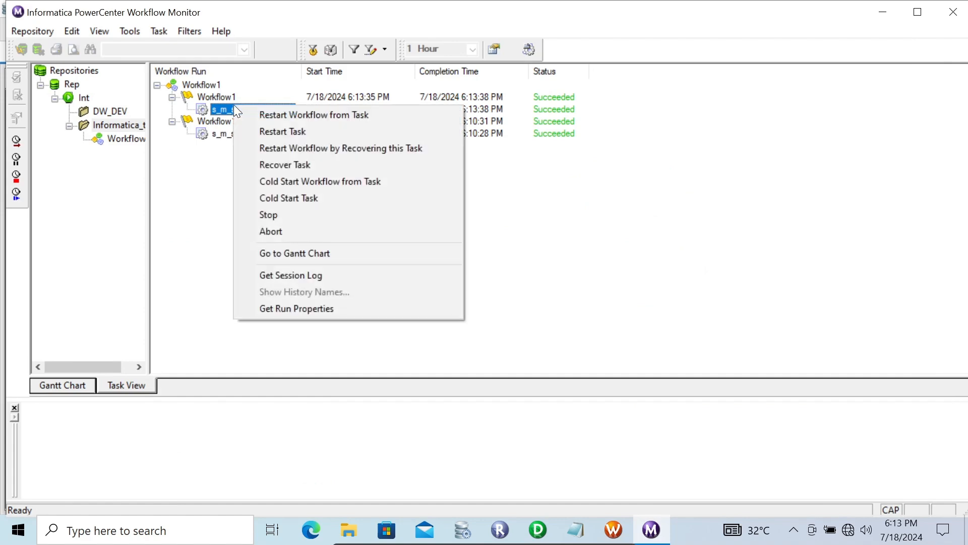
left_click(267, 275)
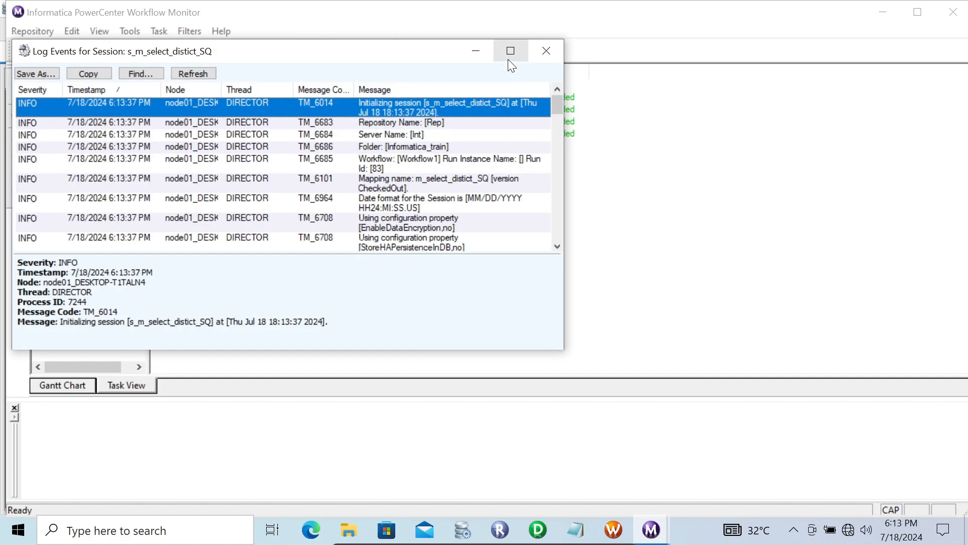
left_click(509, 53)
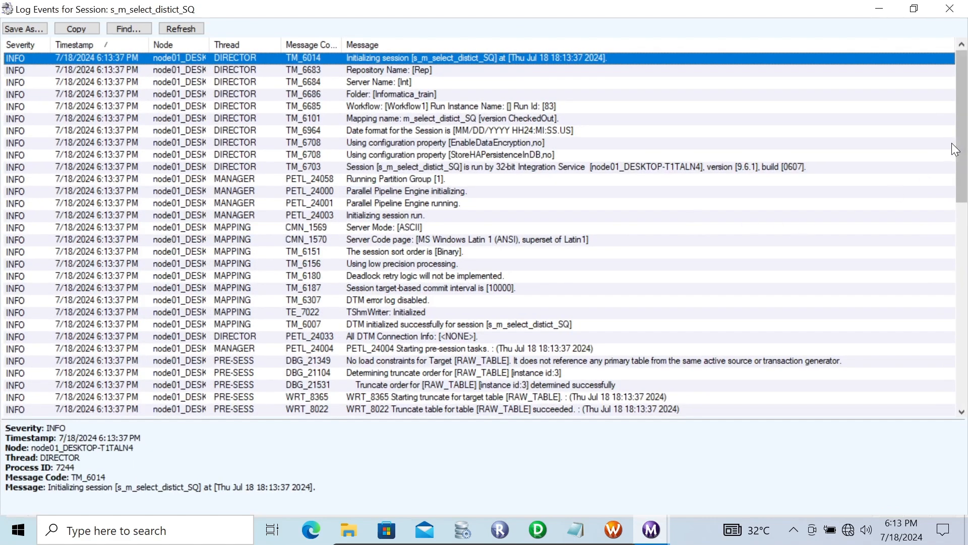
- Review the session log entries for the pre-session tasks, target insert statement and source query
left_click_drag(961, 132, 964, 228)
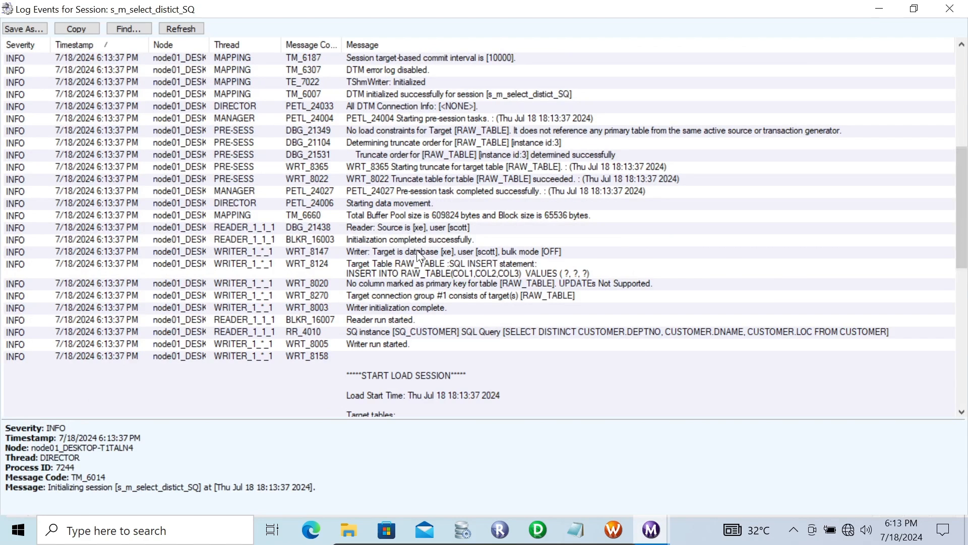
left_click(391, 166)
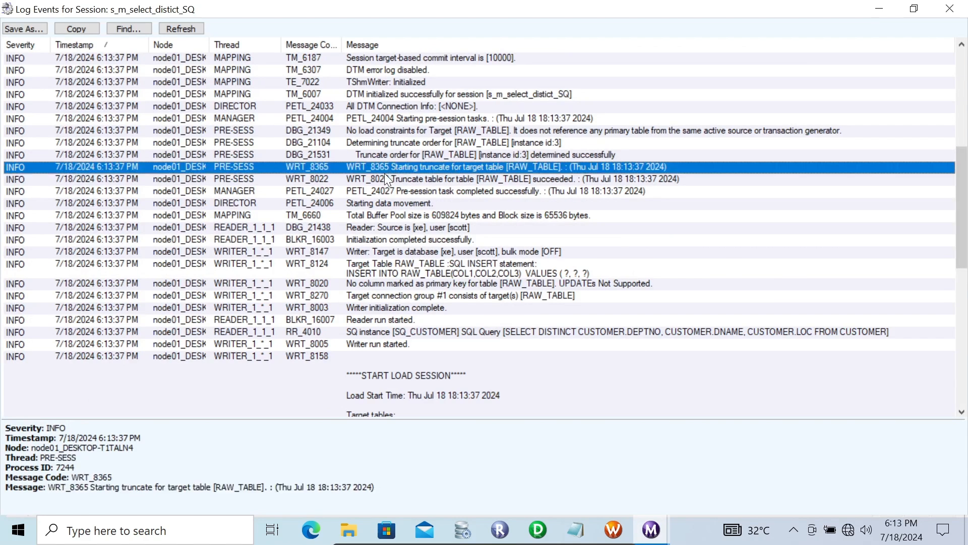
left_click(401, 263)
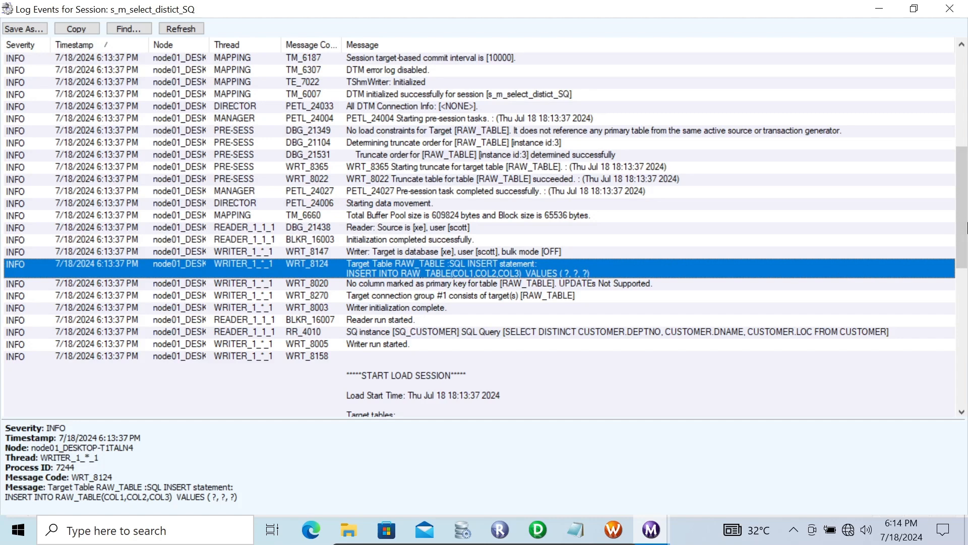
left_click_drag(962, 215, 962, 230)
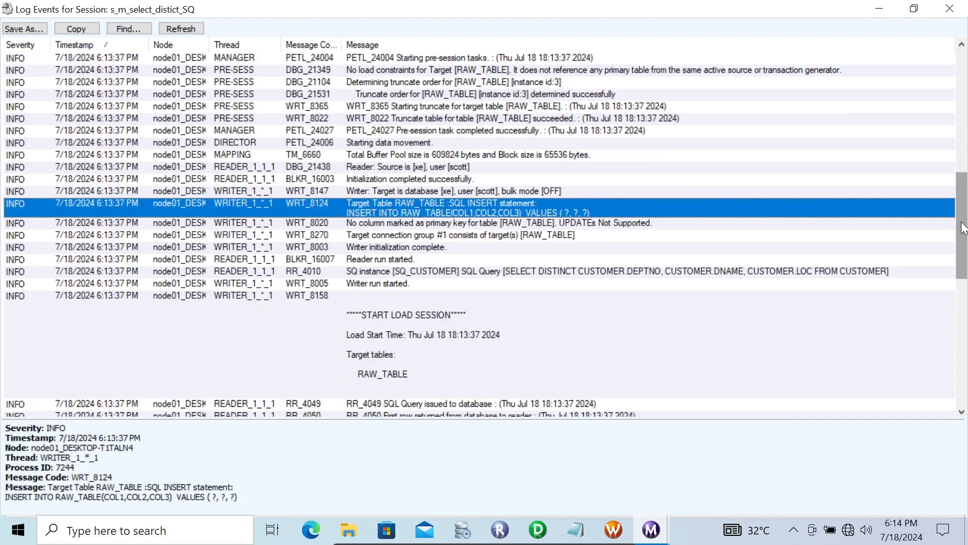
left_click(521, 271)
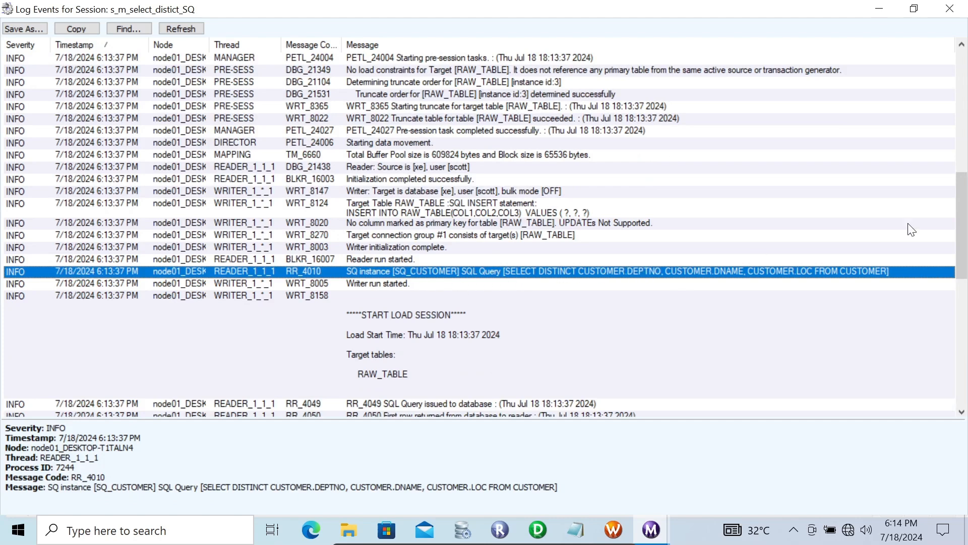
- Scroll through the session log to examine the commit and load summary entries for RAW_TABLE
scroll(964, 237, "down", 2)
scroll(964, 237, "down", 4)
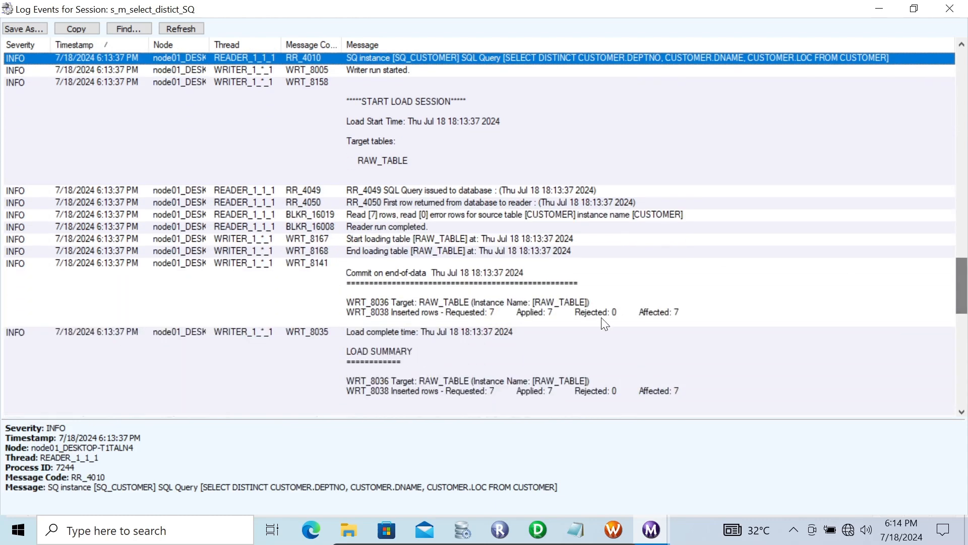
left_click(442, 301)
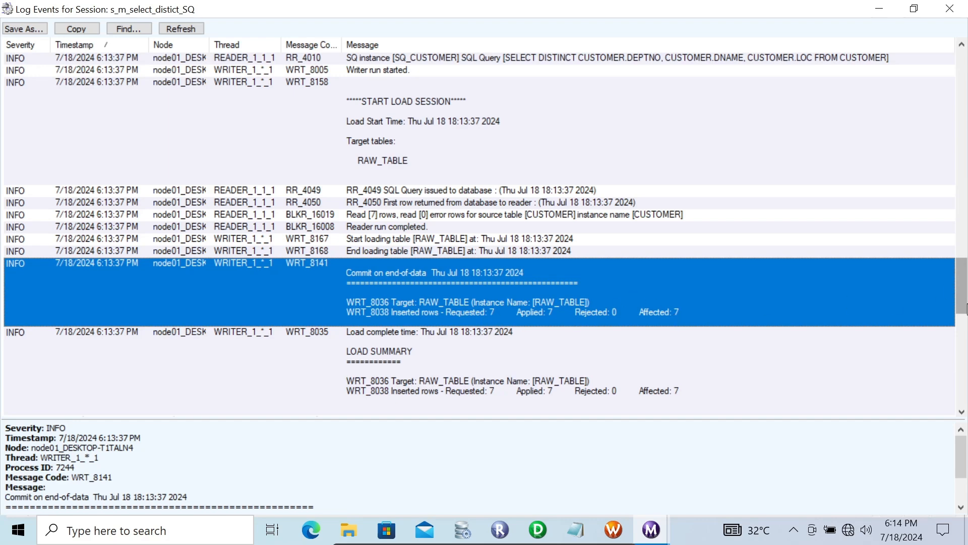
scroll(964, 309, "down", 3)
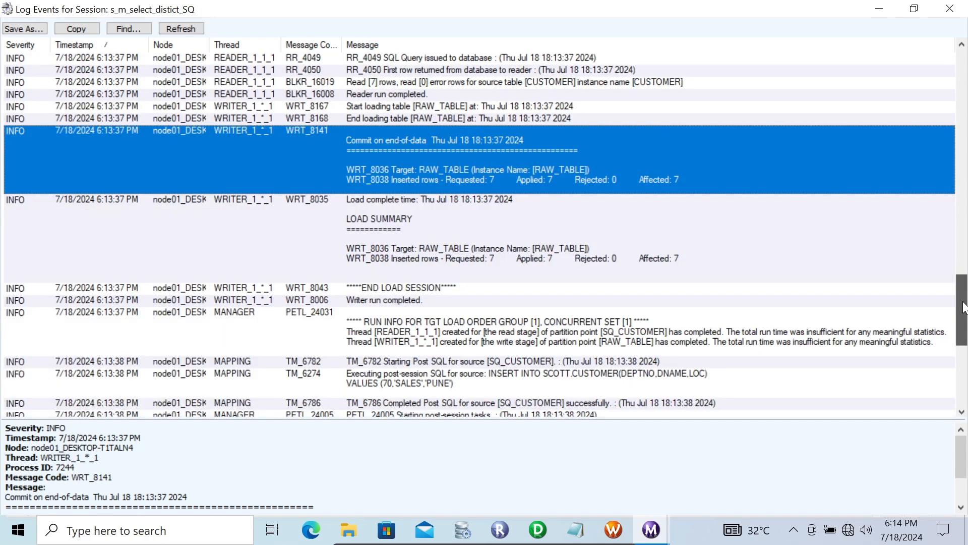
left_click(417, 226)
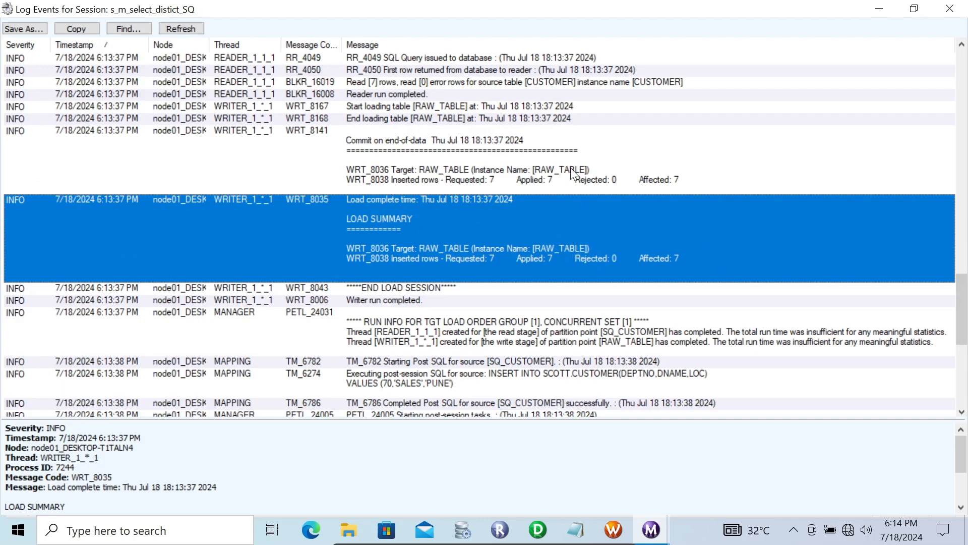
left_click(500, 157)
left_click(500, 216)
left_click_drag(965, 300, 966, 332)
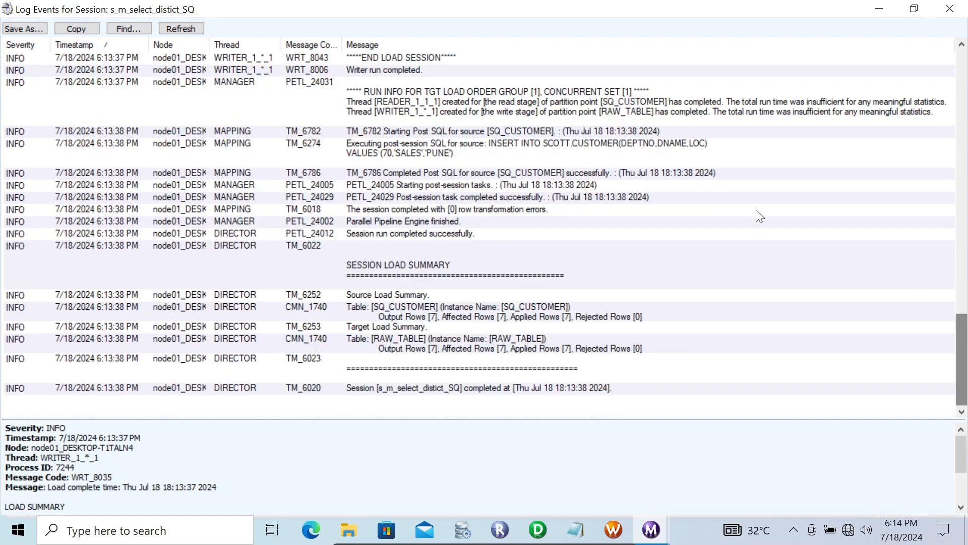
- Inspect the post-session SQL entries and the session load summary rows for SQ_CUSTOMER and RAW_TABLE
left_click(399, 137)
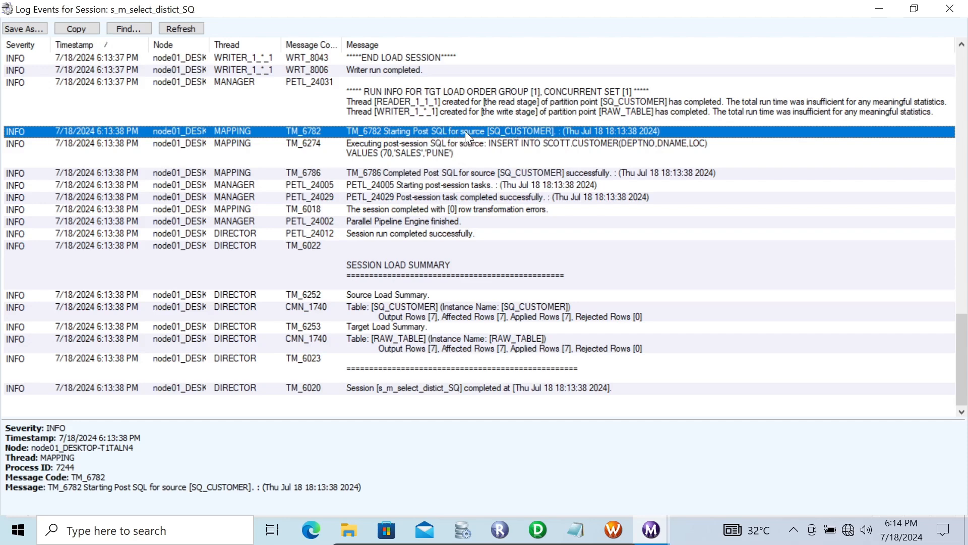
left_click(432, 151)
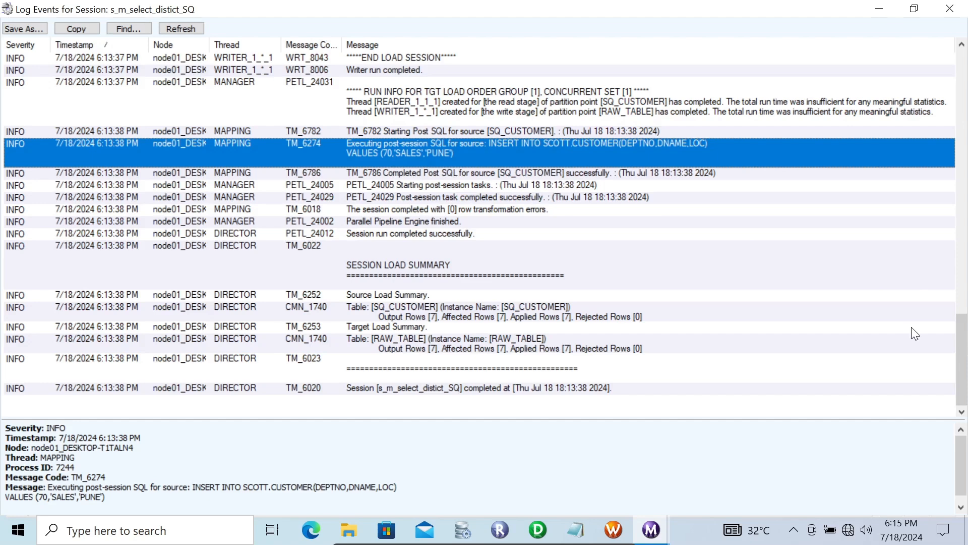
left_click(395, 311)
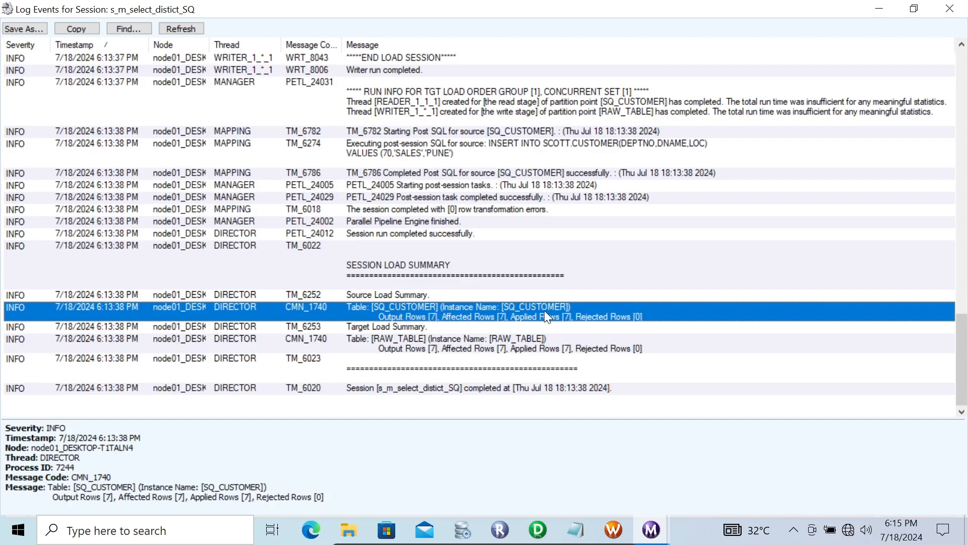
left_click(485, 346)
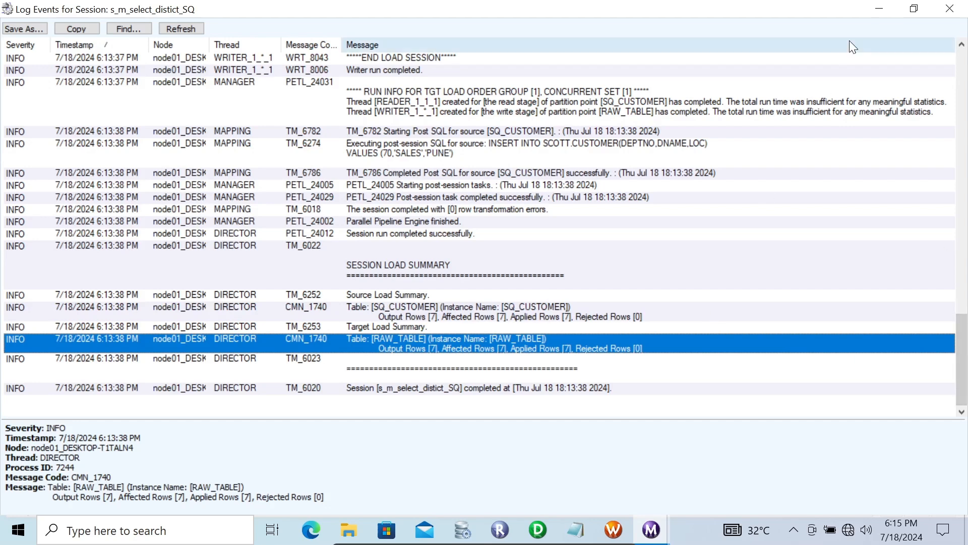
- Minimize the log and Workflow Monitor, switch to RazorSQL, and refresh the CUSTOMER table results
left_click(880, 8)
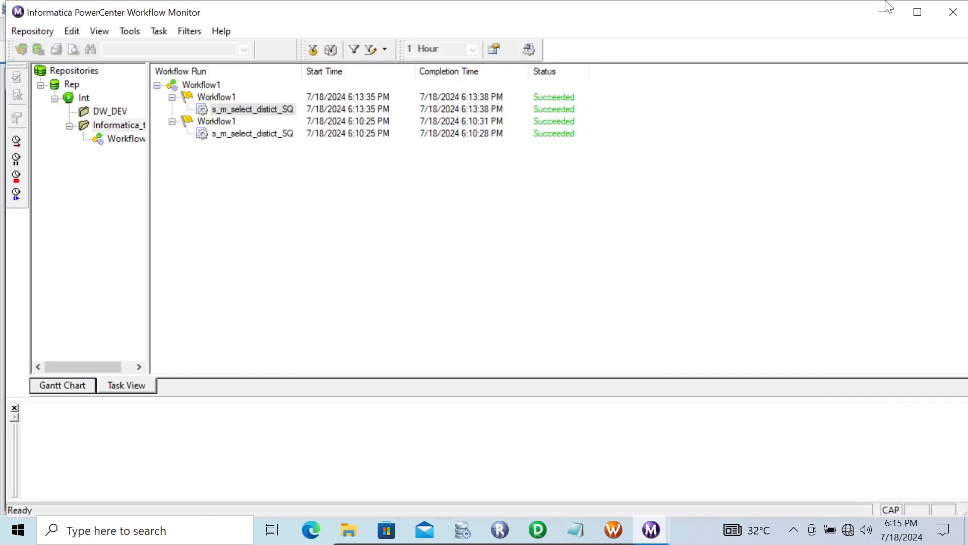
left_click(878, 13)
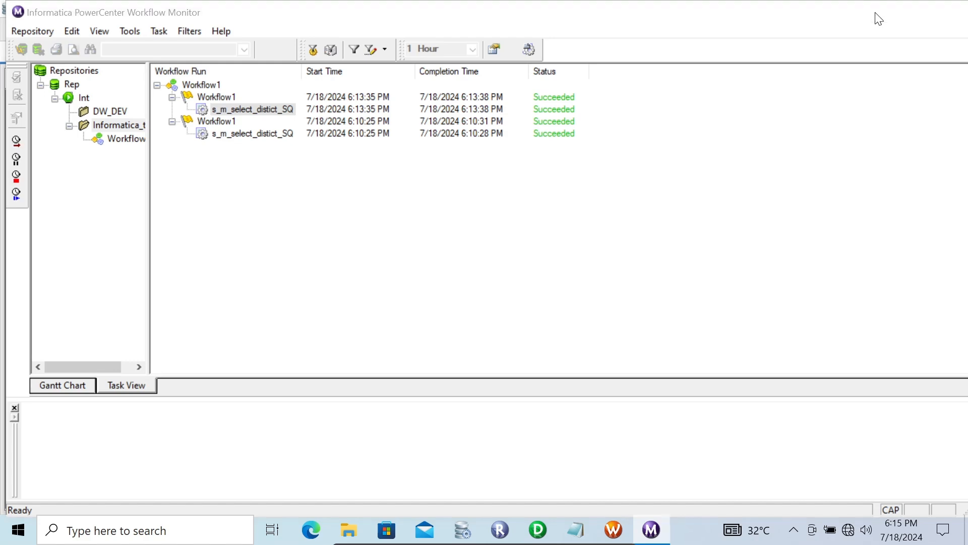
left_click(462, 530)
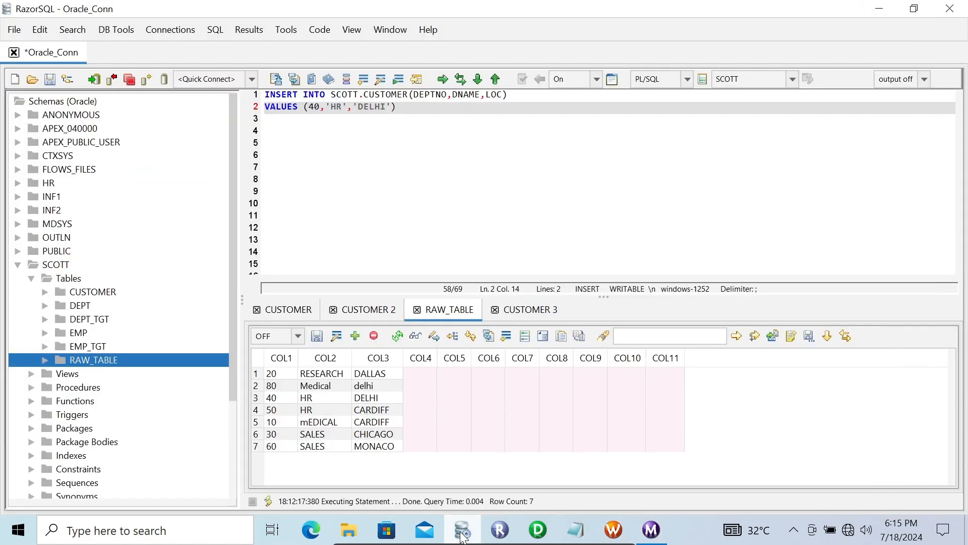
left_click(279, 312)
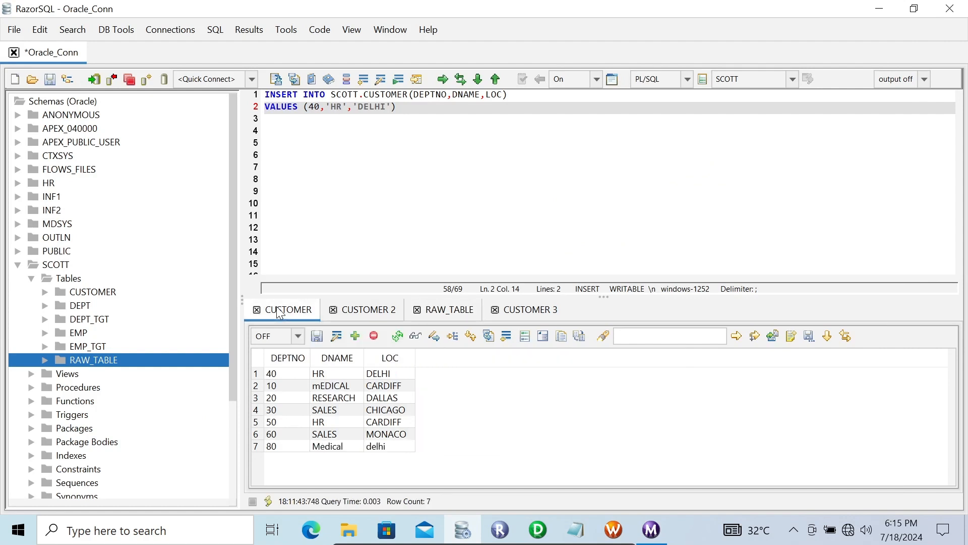
left_click(398, 337)
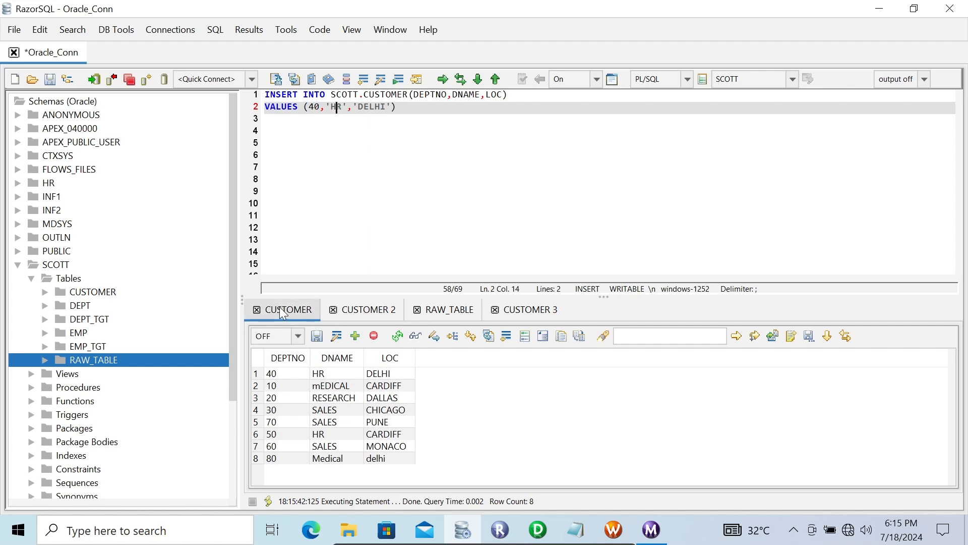
- Return to RazorSQL, switch to the RAW_TABLE results tab, and refresh its rows
left_click(538, 530)
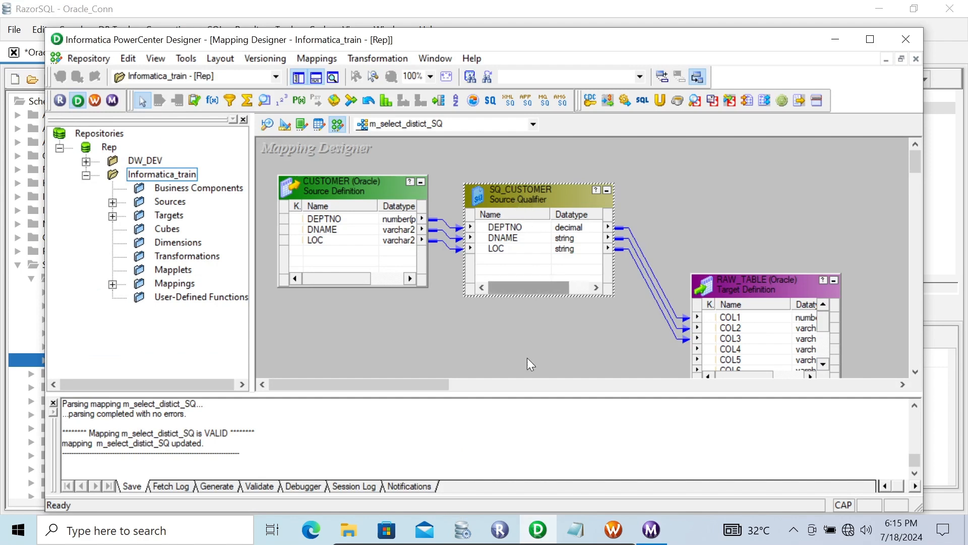
mouse_move(657, 529)
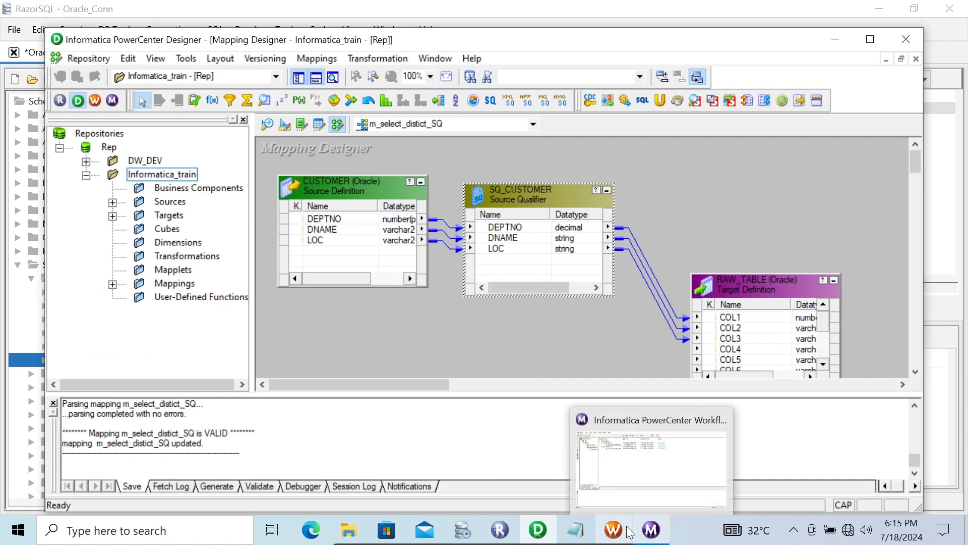
left_click(473, 520)
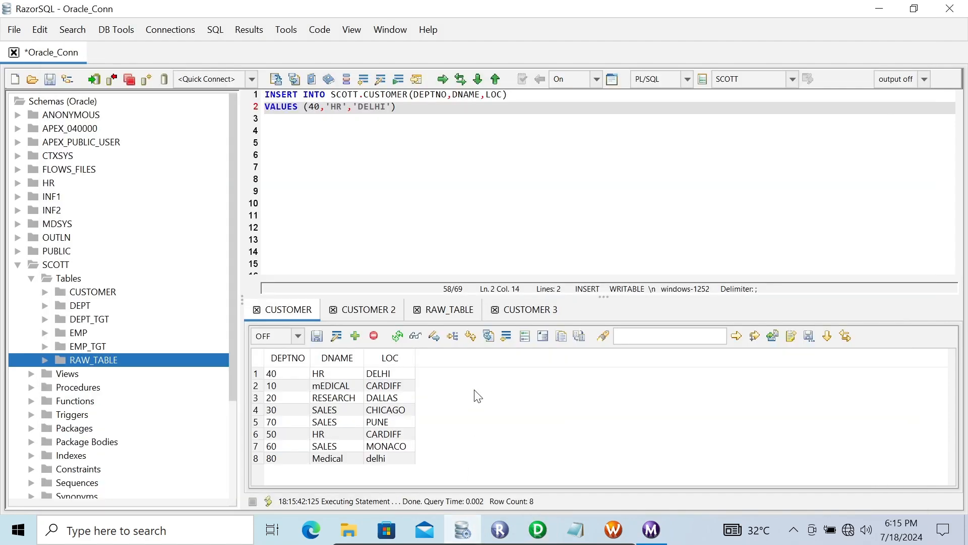
left_click(441, 315)
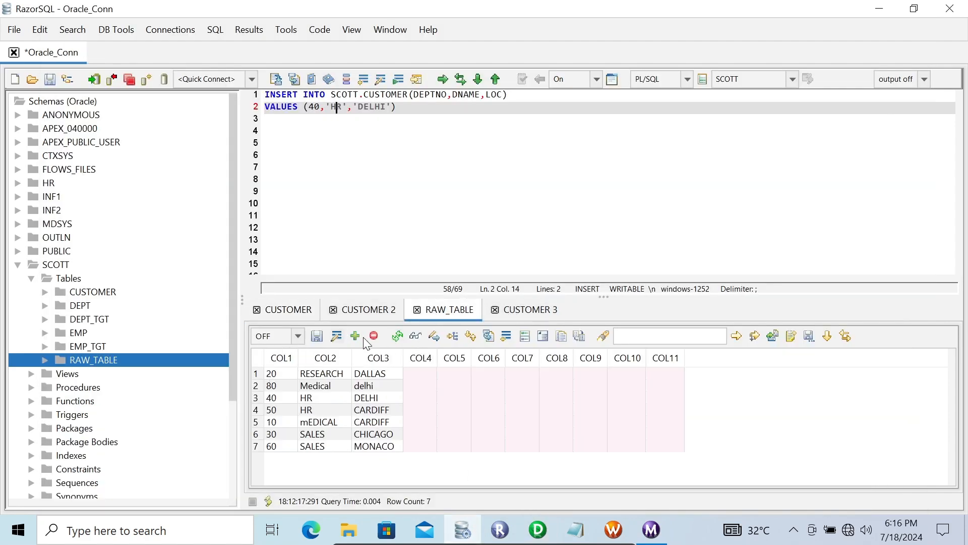
left_click(399, 336)
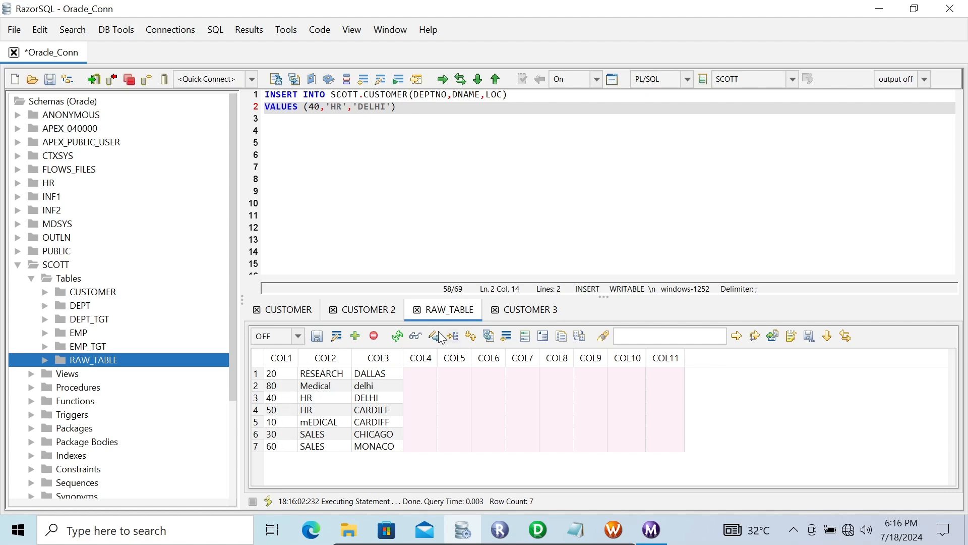
- In Designer, open the SQ_CUSTOMER Source Qualifier properties to review the Post SQL attribute, then close the dialog
left_click(538, 529)
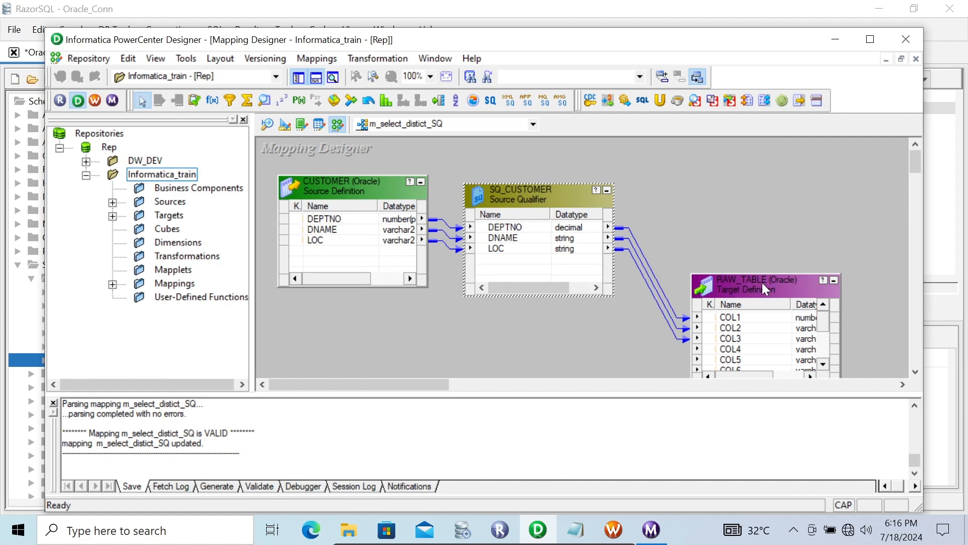
mouse_move(755, 284)
double_click(540, 189)
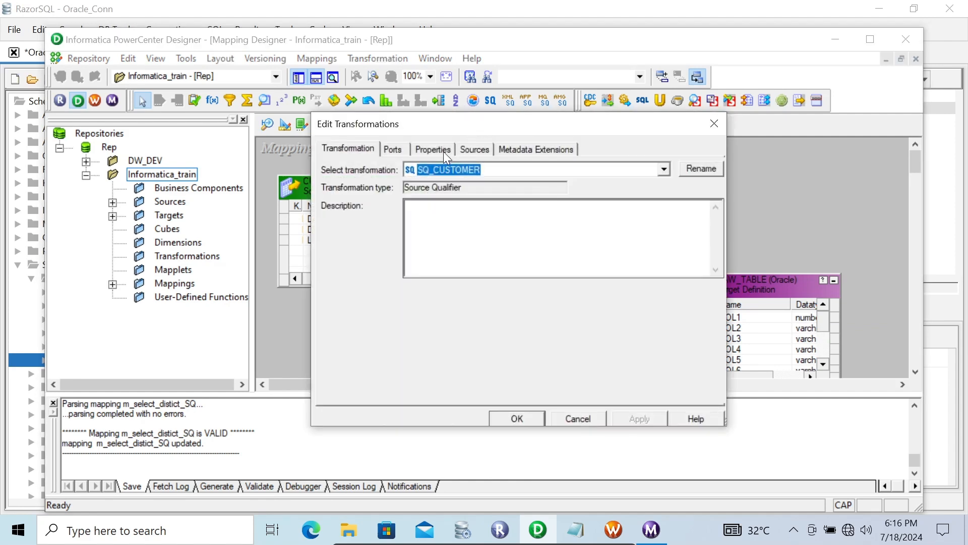
left_click(443, 150)
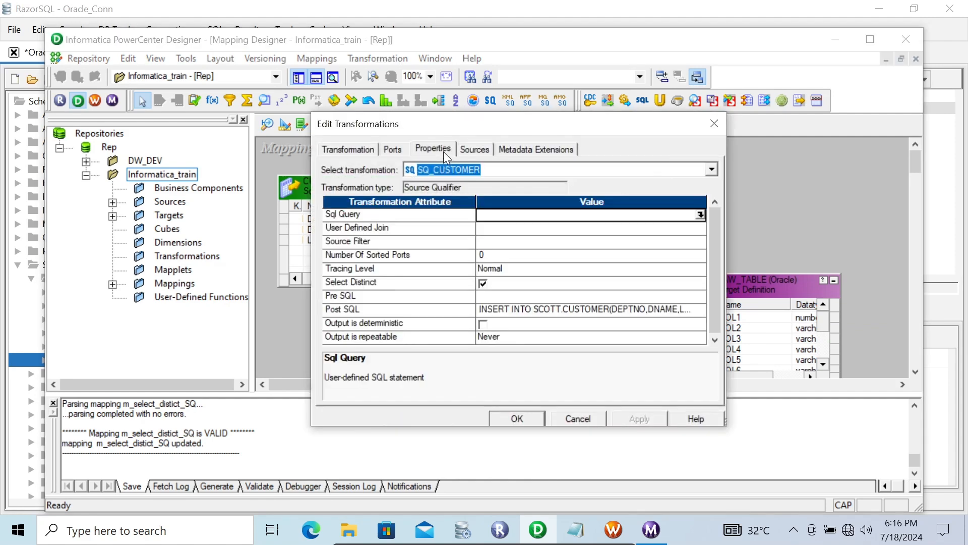
left_click(389, 310)
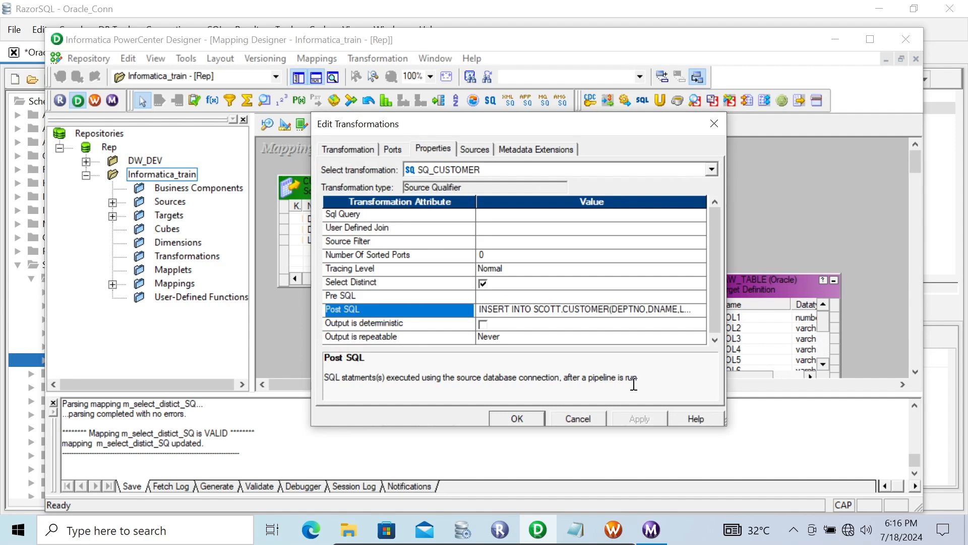
left_click(522, 417)
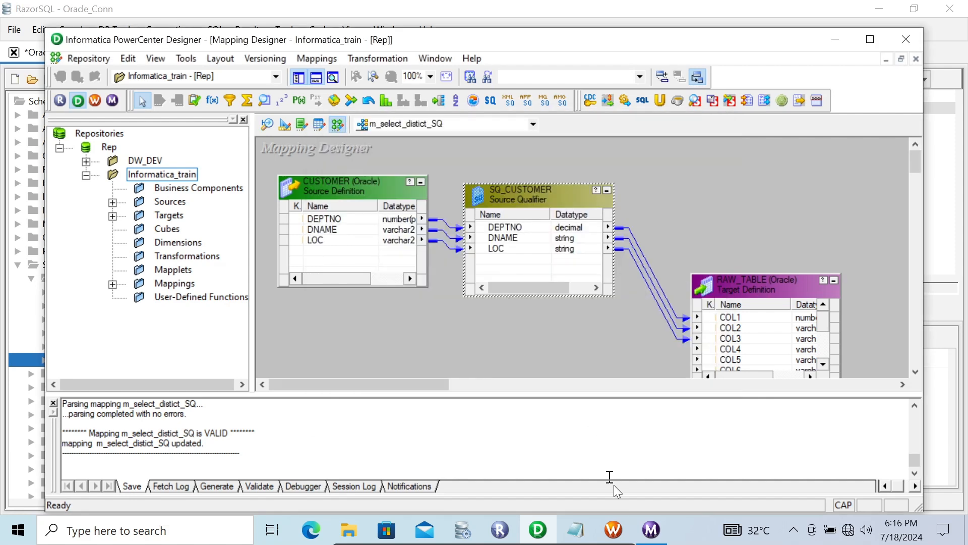
- Switch to Workflow Monitor, close the session log window, and restart the s_m_select_distict_SQ task
left_click(621, 531)
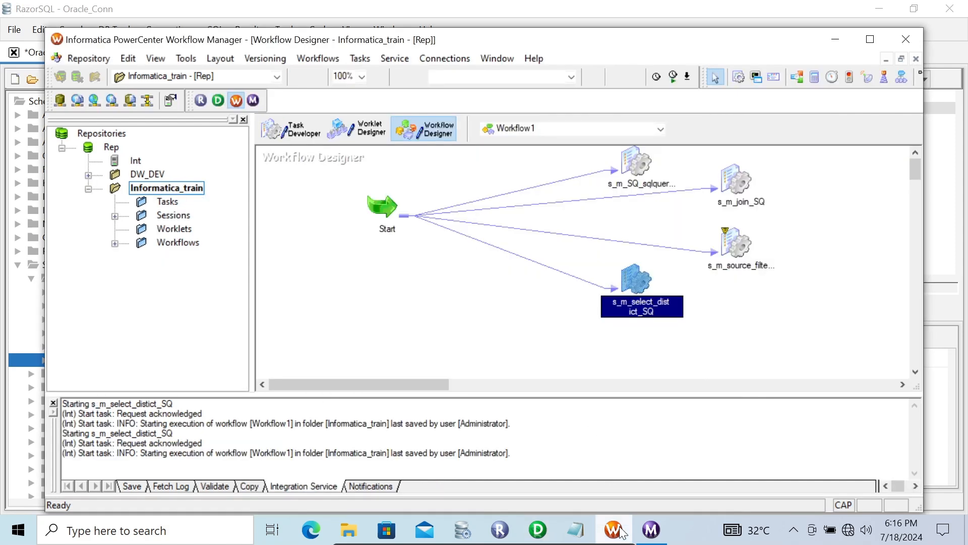
left_click(650, 530)
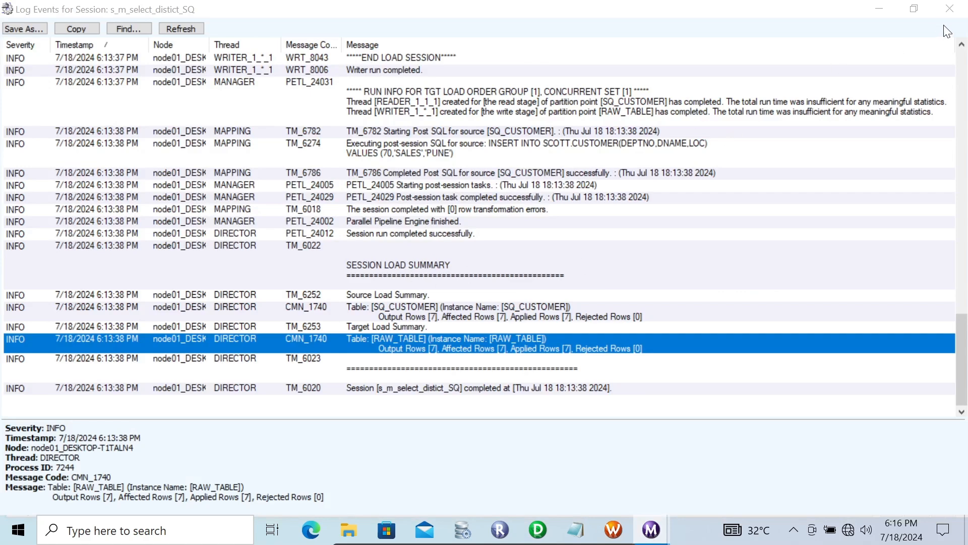
left_click(948, 9)
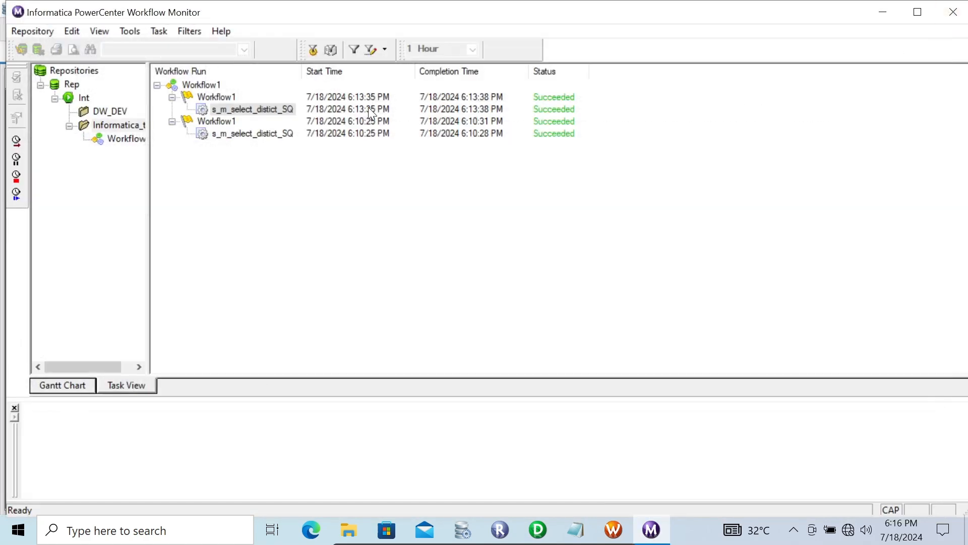
right_click(212, 108)
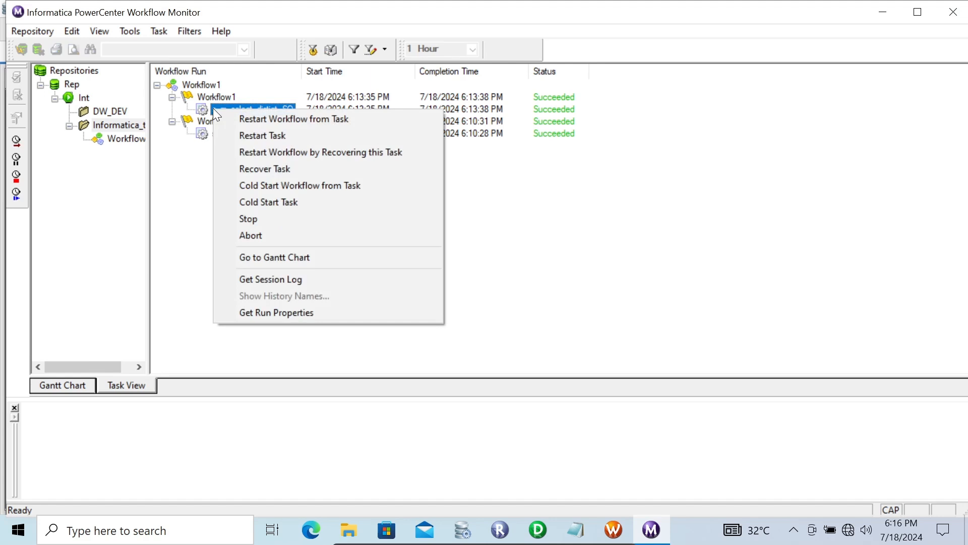
left_click(251, 135)
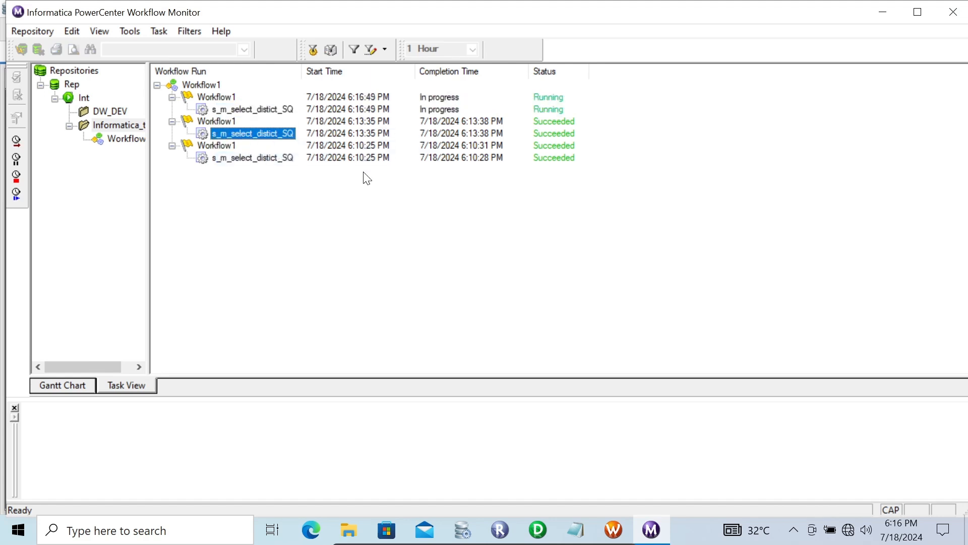
- Open and maximize the session log for the new s_m_select_distict_SQ run and scroll through its entries
left_click(271, 110)
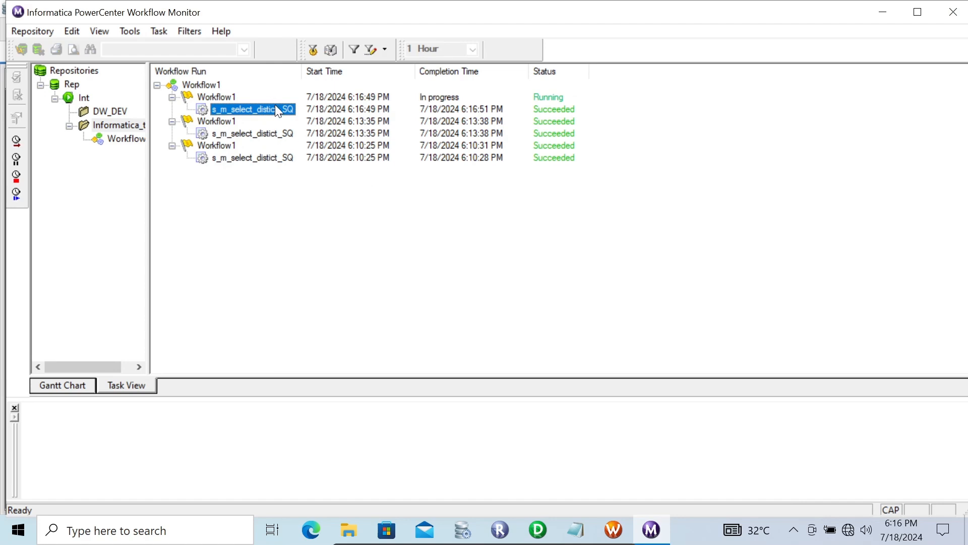
right_click(276, 107)
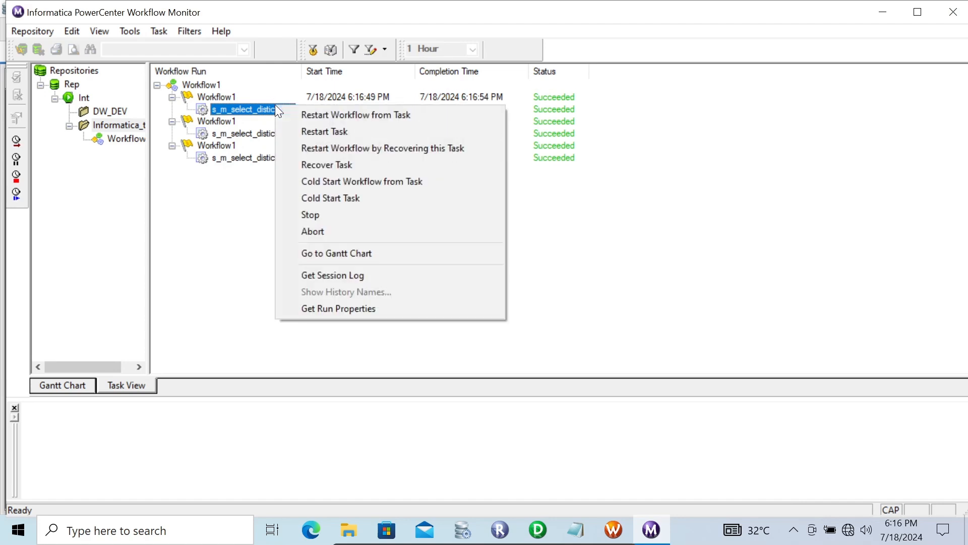
left_click(331, 277)
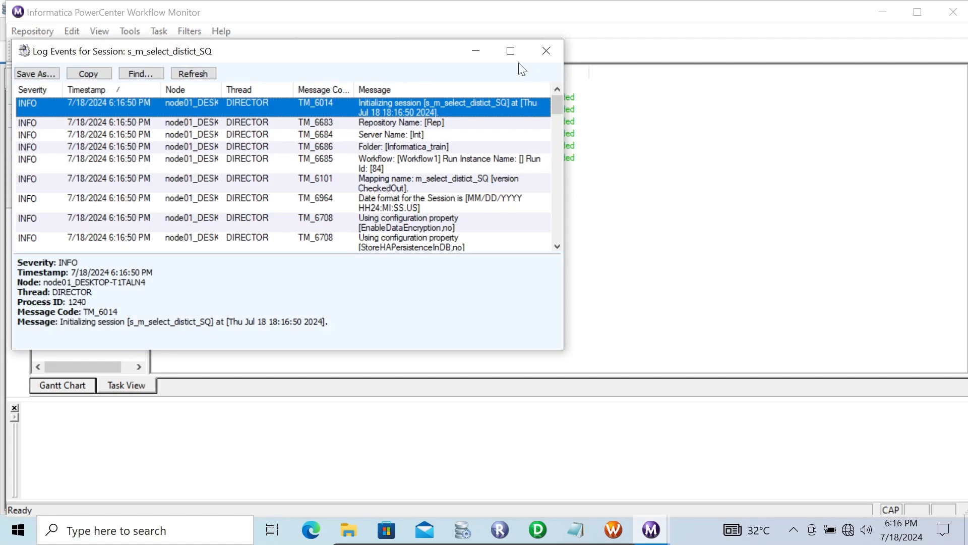
left_click(510, 51)
left_click_drag(963, 141, 966, 319)
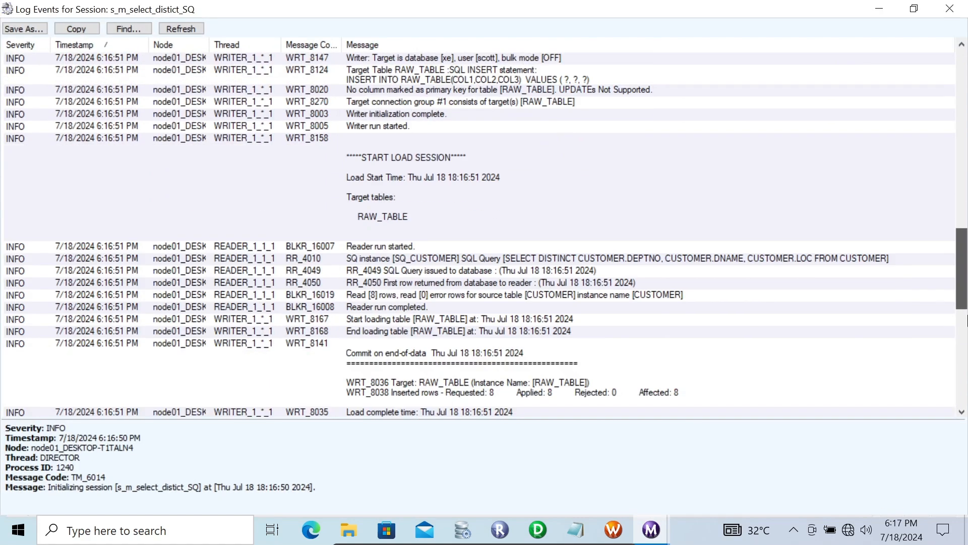
scroll(631, 314, "down", 2)
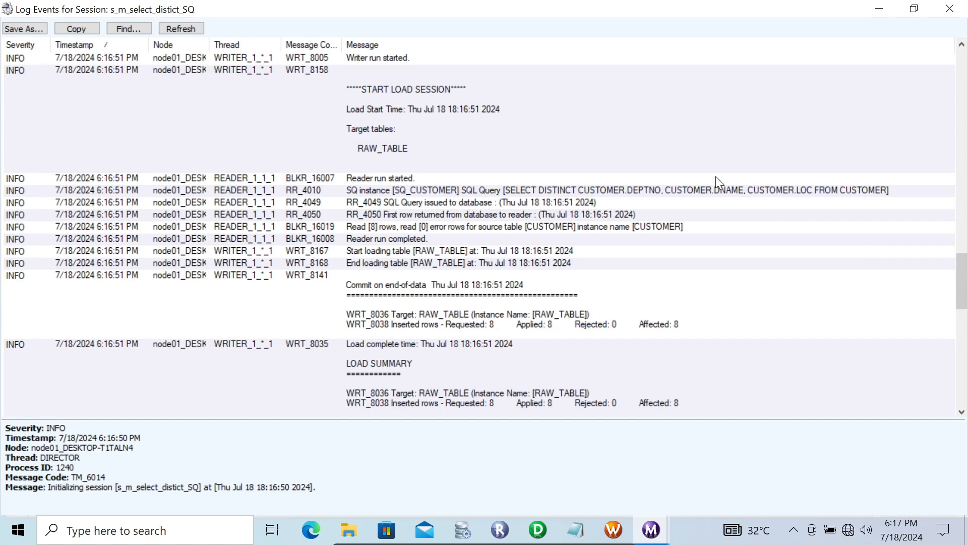
left_click_drag(961, 281, 920, 185)
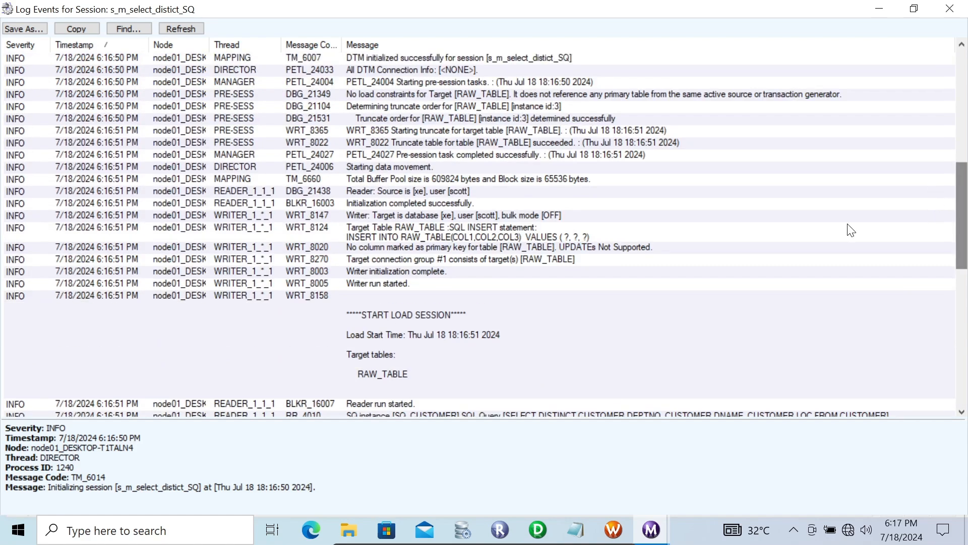
- Switch to RazorSQL and refresh the RAW_TABLE results to check the rows loaded by the new run
left_click(462, 530)
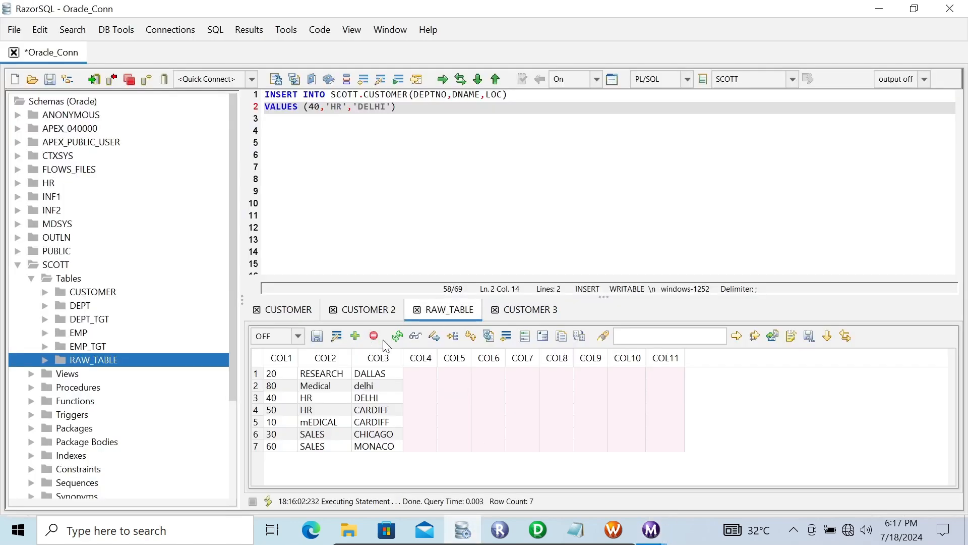
left_click(397, 335)
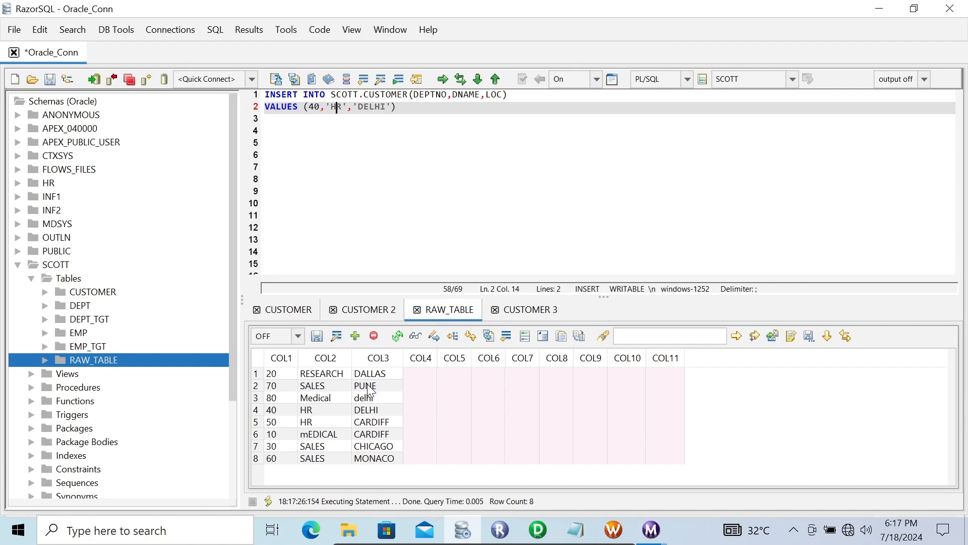
- In Designer, reopen the SQ_CUSTOMER Source Qualifier properties, inspect the Post SQL attribute's description, and close the dialog
left_click(538, 528)
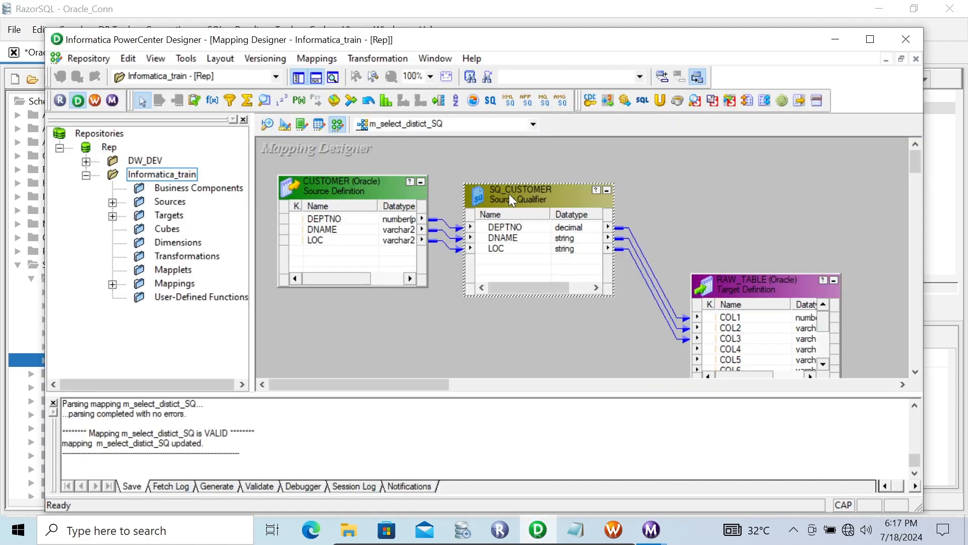
double_click(510, 193)
left_click(434, 148)
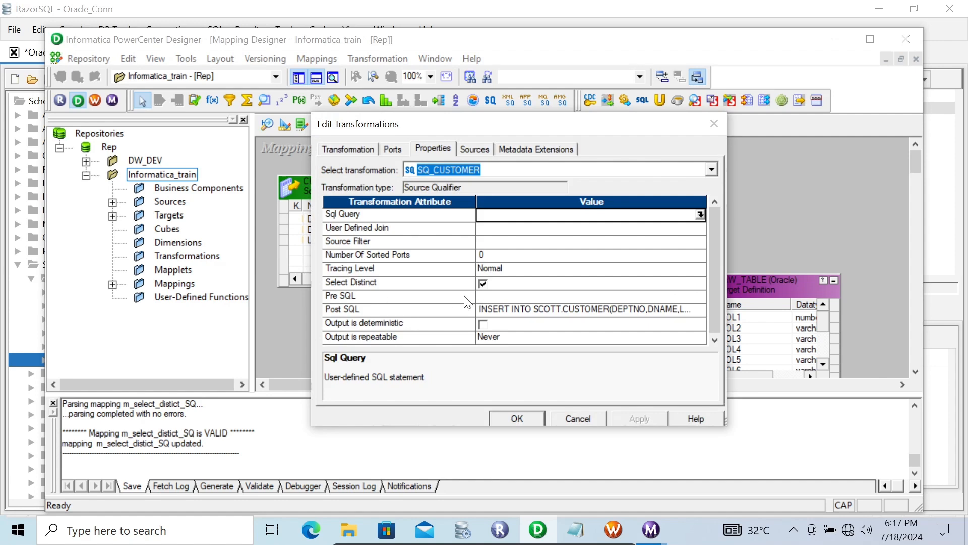
left_click(356, 308)
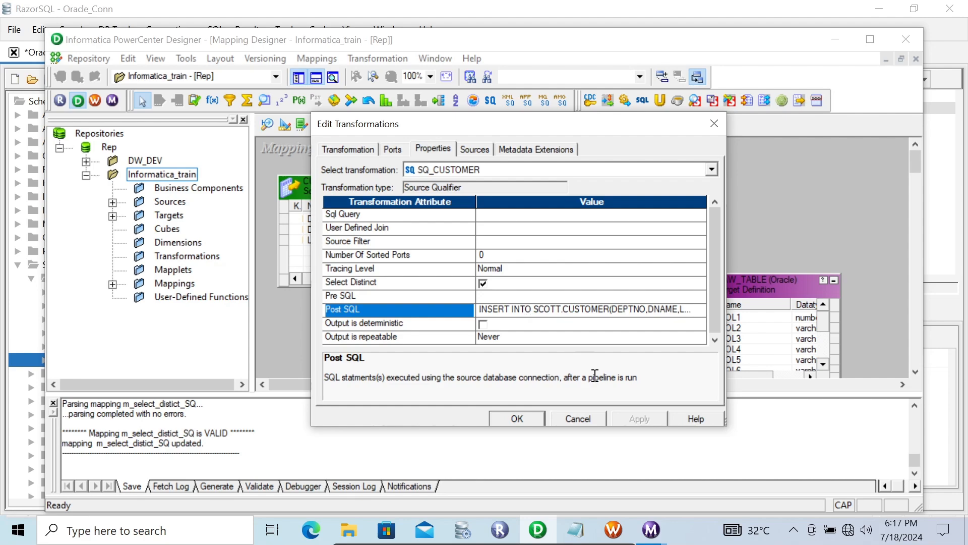
left_click(519, 417)
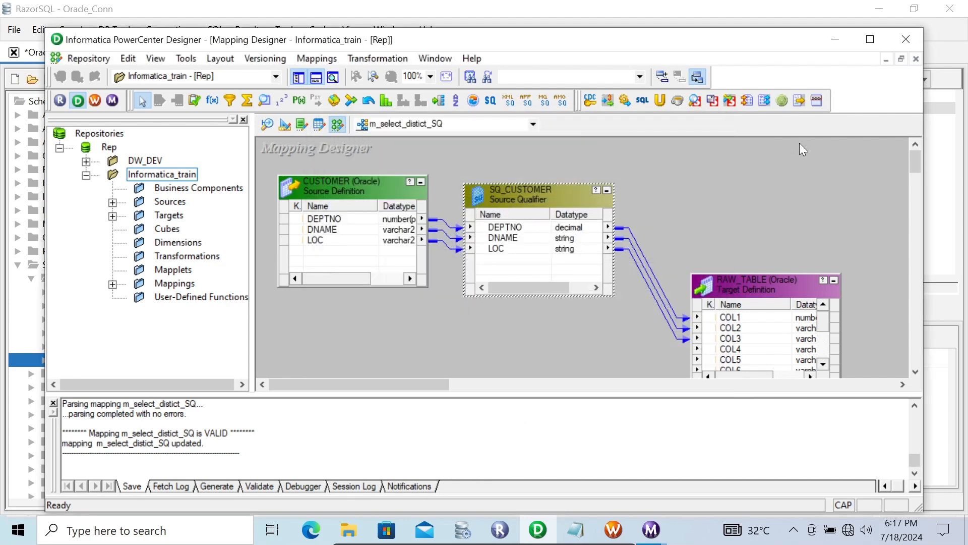
- Minimize Designer and RazorSQL, then close the session log window to return to Workflow Monitor
left_click(835, 40)
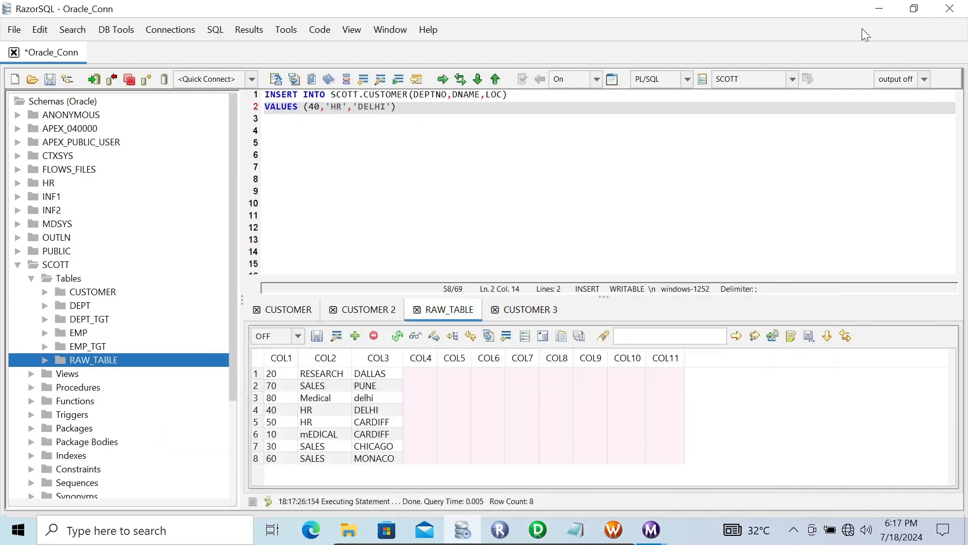
left_click(881, 10)
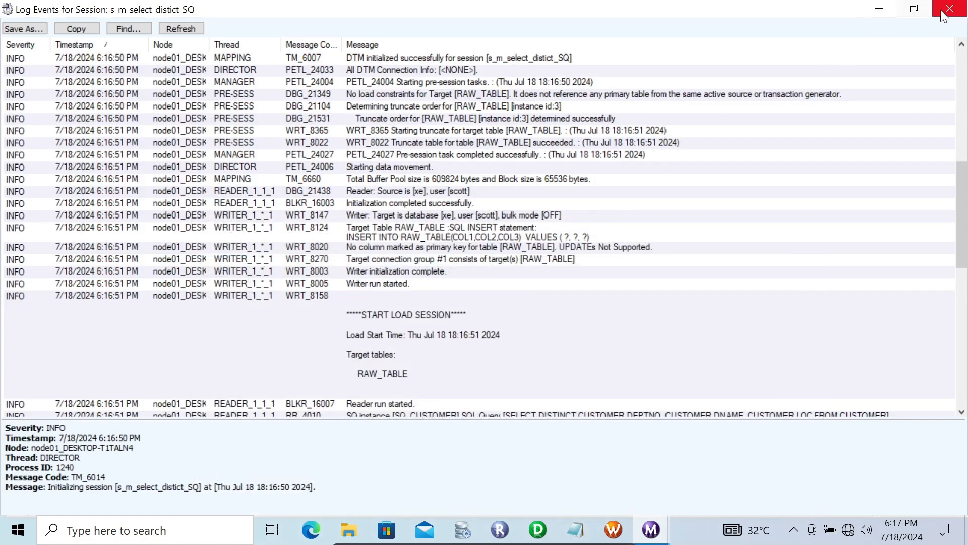
left_click(941, 10)
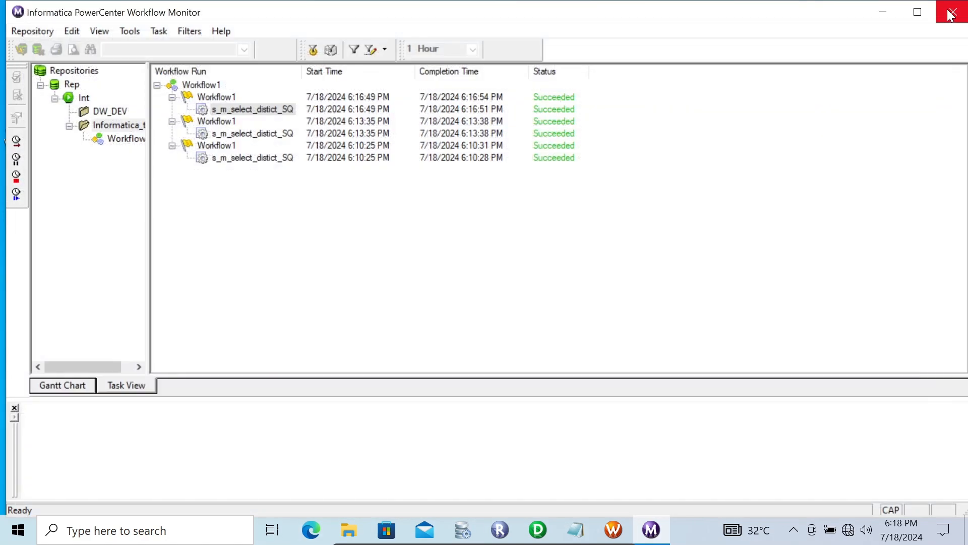